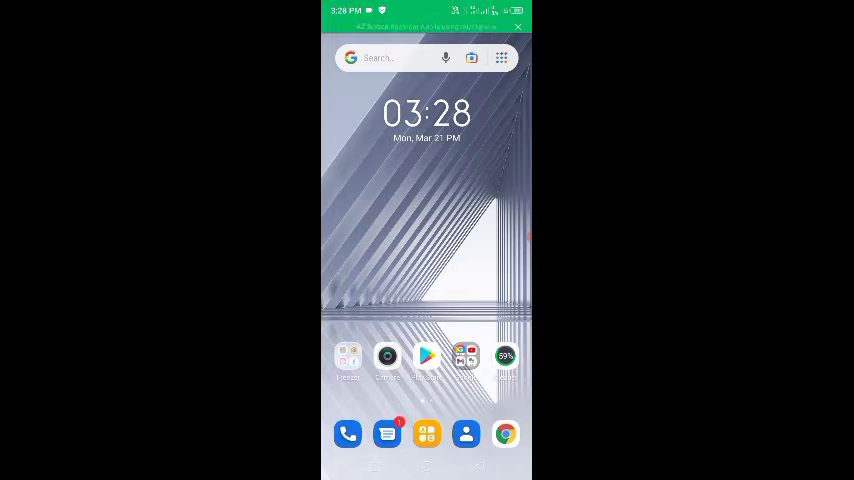
- Open the installed-apps list from the home screen, then close it
{"action": "left_click", "coordinate": [527, 236]}
{"action": "left_click", "coordinate": [426, 240]}
{"action": "left_click_drag", "start_coordinate": [426, 300], "coordinate": [426, 120]}
{"action": "key", "text": "Escape"}
- Open the Freezer folder of frozen apps on the home screen
{"action": "left_click", "coordinate": [525, 160]}
{"action": "left_click_drag", "start_coordinate": [520, 160], "coordinate": [520, 207]}
{"action": "left_click", "coordinate": [348, 356]}
{"action": "key", "text": "Escape"}
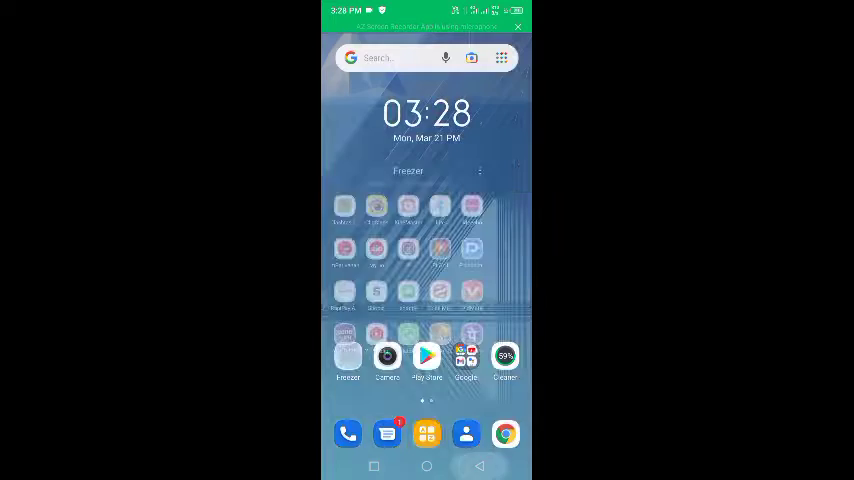
{"action": "left_click", "coordinate": [348, 356]}
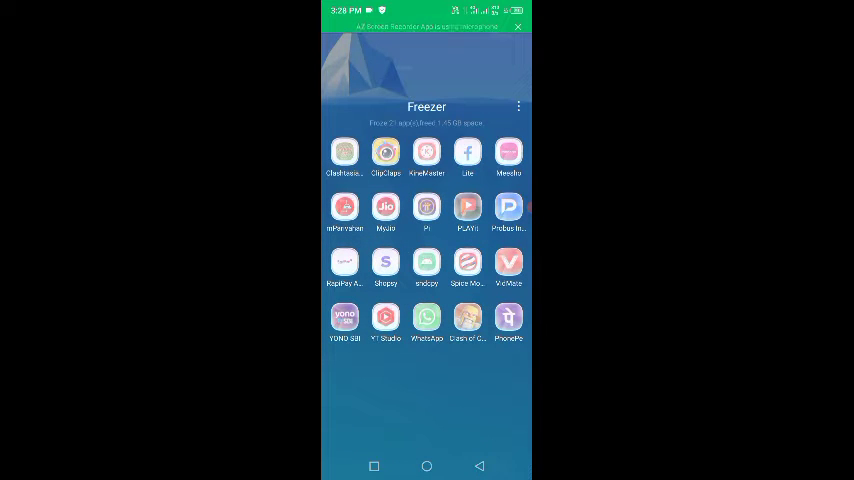
- Launch Shopsy, browse the Under Rs.95 Loot Store, and return to the home page
{"action": "left_click", "coordinate": [385, 262]}
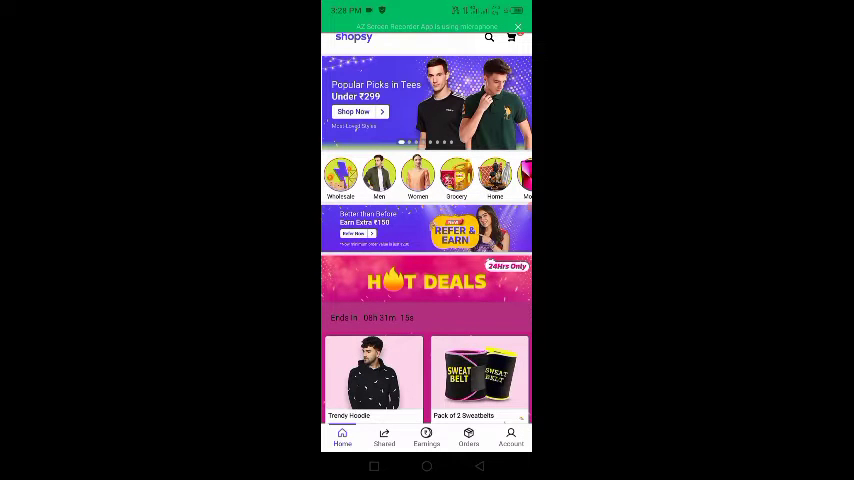
{"action": "scroll", "coordinate": [426, 250], "scroll_direction": "down", "scroll_amount": 3}
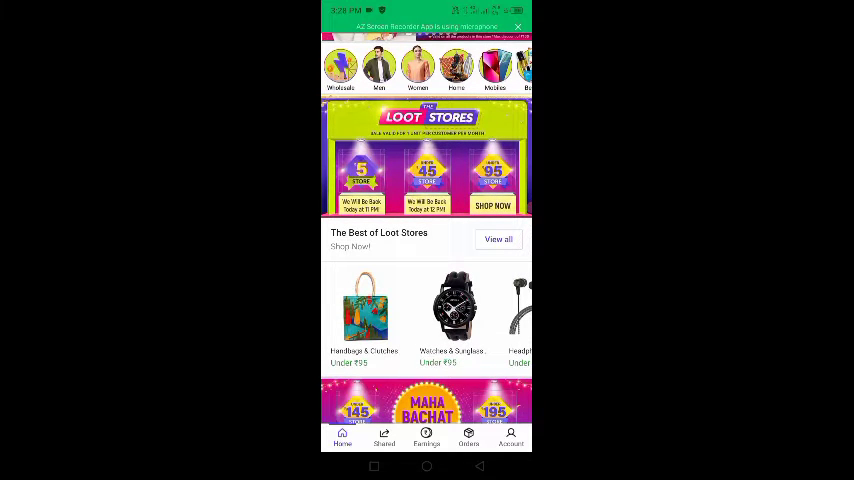
{"action": "scroll", "coordinate": [426, 250], "scroll_direction": "up", "scroll_amount": 3}
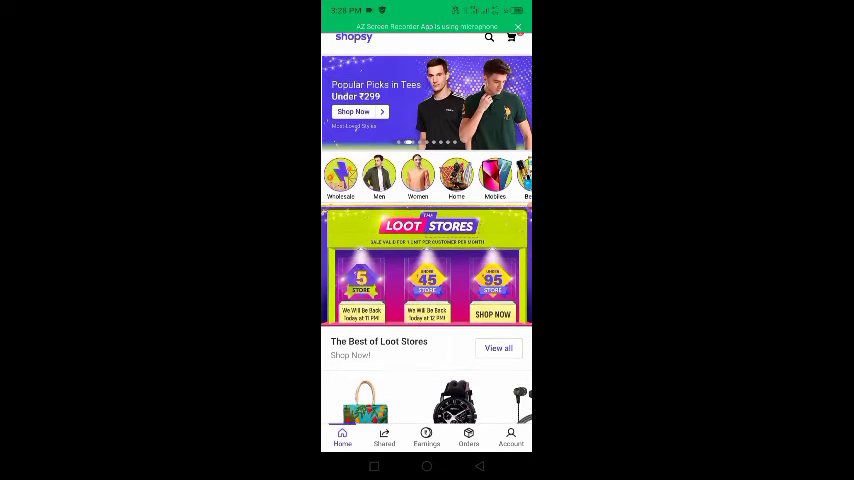
{"action": "scroll", "coordinate": [426, 250], "scroll_direction": "down", "scroll_amount": 2}
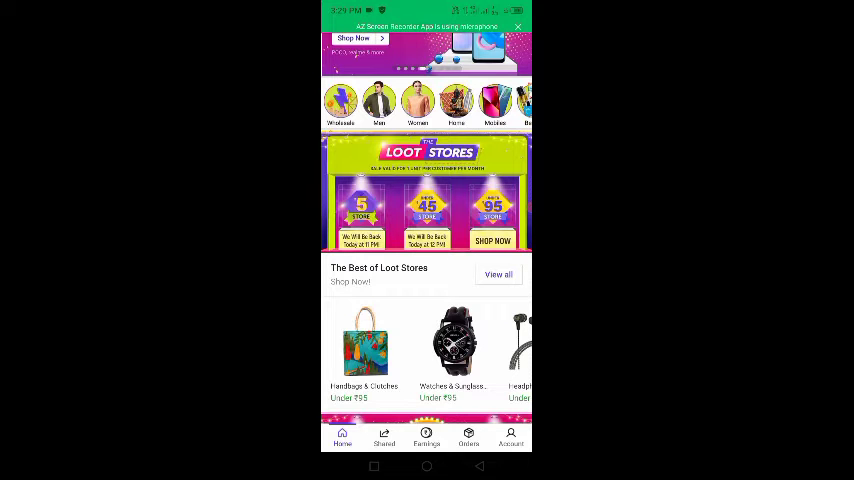
{"action": "scroll", "coordinate": [426, 250], "scroll_direction": "up", "scroll_amount": 2}
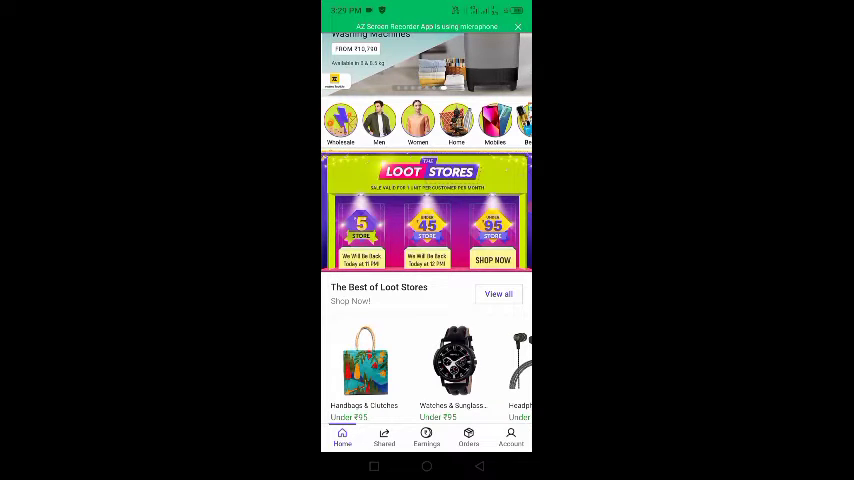
{"action": "left_click", "coordinate": [493, 228]}
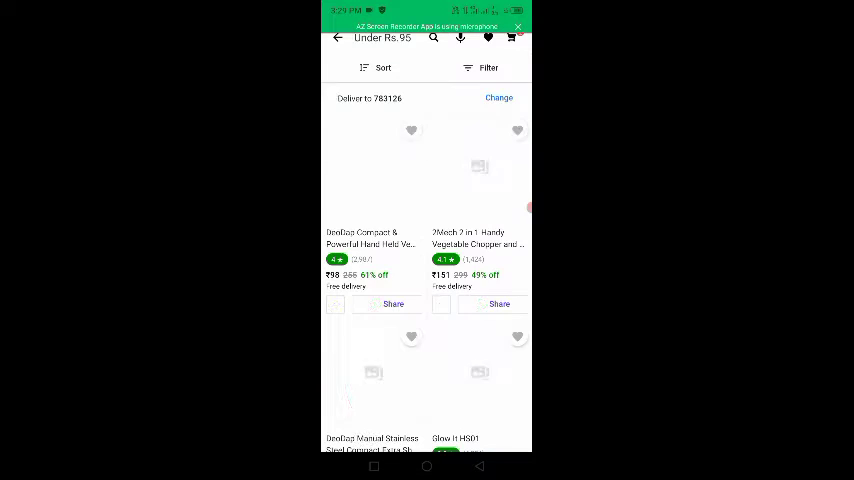
{"action": "scroll", "coordinate": [427, 300], "scroll_direction": "down", "scroll_amount": 5}
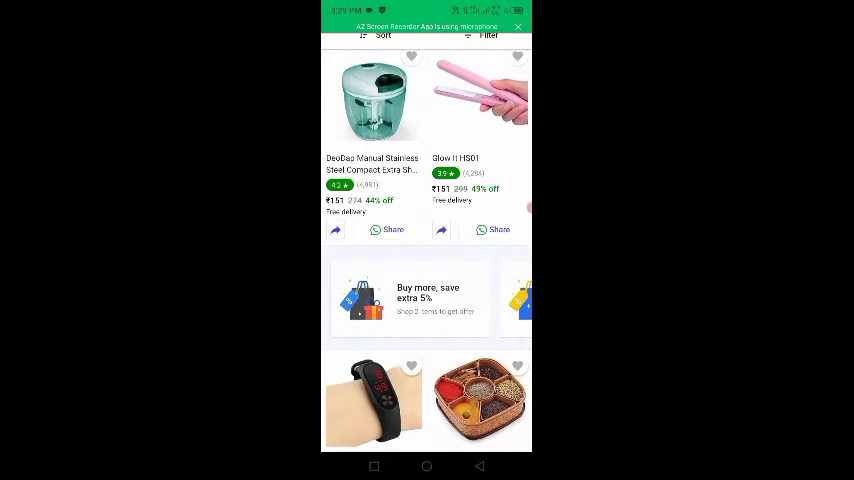
{"action": "key", "text": "Escape"}
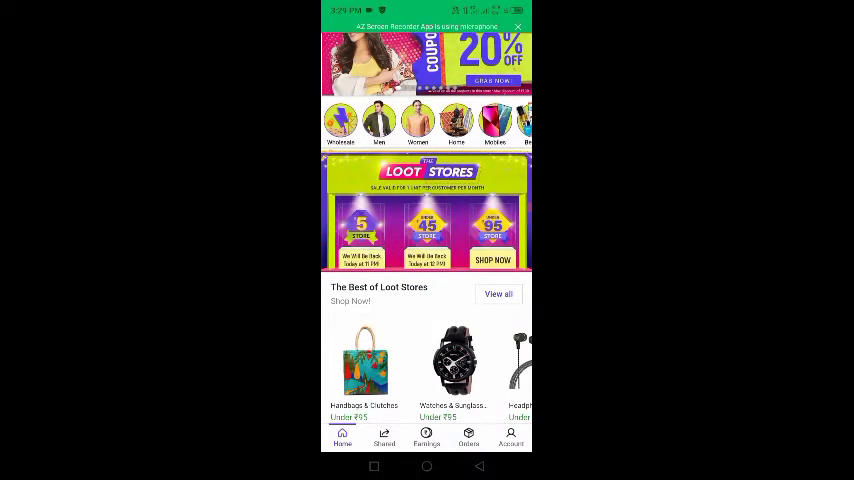
{"action": "scroll", "coordinate": [427, 300], "scroll_direction": "down", "scroll_amount": 3}
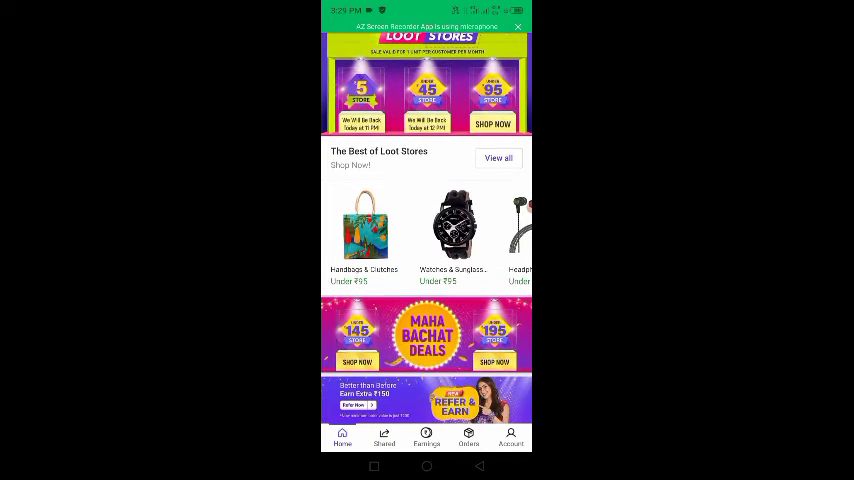
{"action": "scroll", "coordinate": [427, 300], "scroll_direction": "down", "scroll_amount": 3}
{"action": "scroll", "coordinate": [427, 300], "scroll_direction": "down", "scroll_amount": 3}
{"action": "scroll", "coordinate": [427, 300], "scroll_direction": "down", "scroll_amount": 3}
{"action": "scroll", "coordinate": [427, 300], "scroll_direction": "down", "scroll_amount": 2}
{"action": "scroll", "coordinate": [427, 250], "scroll_direction": "up", "scroll_amount": 8}
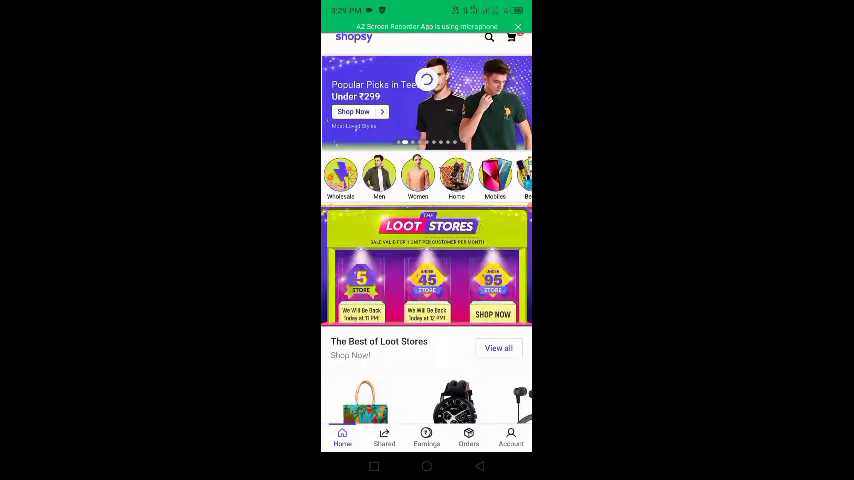
{"action": "scroll", "coordinate": [427, 300], "scroll_direction": "down", "scroll_amount": 3}
{"action": "scroll", "coordinate": [427, 300], "scroll_direction": "down", "scroll_amount": 3}
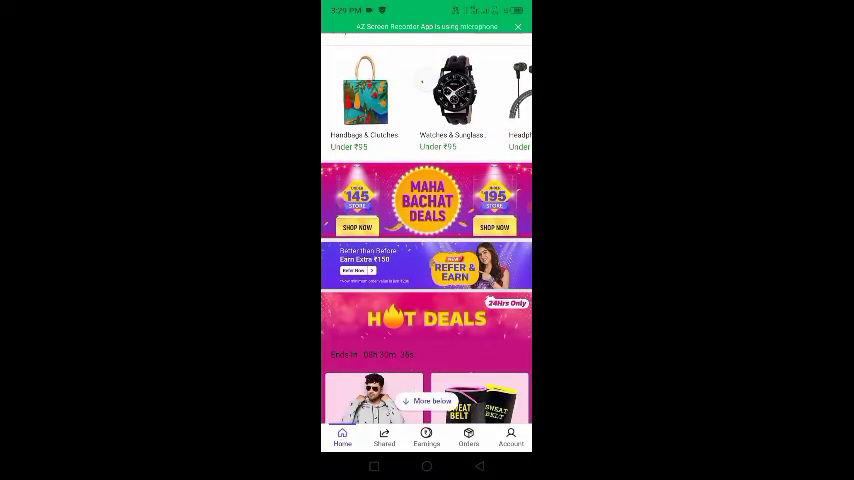
{"action": "scroll", "coordinate": [427, 300], "scroll_direction": "down", "scroll_amount": 3}
{"action": "scroll", "coordinate": [427, 300], "scroll_direction": "down", "scroll_amount": 3}
{"action": "scroll", "coordinate": [427, 300], "scroll_direction": "down", "scroll_amount": 3}
{"action": "scroll", "coordinate": [427, 300], "scroll_direction": "down", "scroll_amount": 2}
{"action": "scroll", "coordinate": [427, 300], "scroll_direction": "down", "scroll_amount": 4}
{"action": "scroll", "coordinate": [427, 300], "scroll_direction": "down", "scroll_amount": 3}
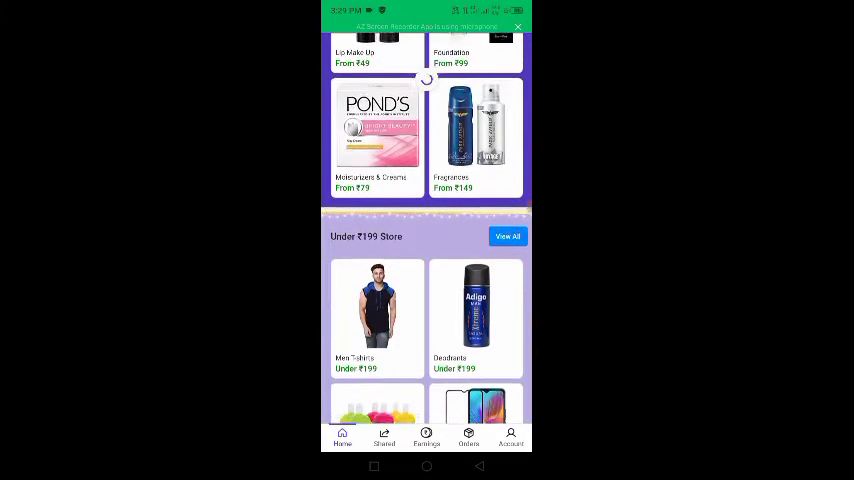
{"action": "scroll", "coordinate": [427, 300], "scroll_direction": "down", "scroll_amount": 3}
{"action": "scroll", "coordinate": [427, 300], "scroll_direction": "down", "scroll_amount": 3}
{"action": "scroll", "coordinate": [427, 300], "scroll_direction": "down", "scroll_amount": 2}
{"action": "scroll", "coordinate": [427, 300], "scroll_direction": "down", "scroll_amount": 3}
{"action": "scroll", "coordinate": [427, 300], "scroll_direction": "down", "scroll_amount": 3}
{"action": "scroll", "coordinate": [427, 300], "scroll_direction": "down", "scroll_amount": 3}
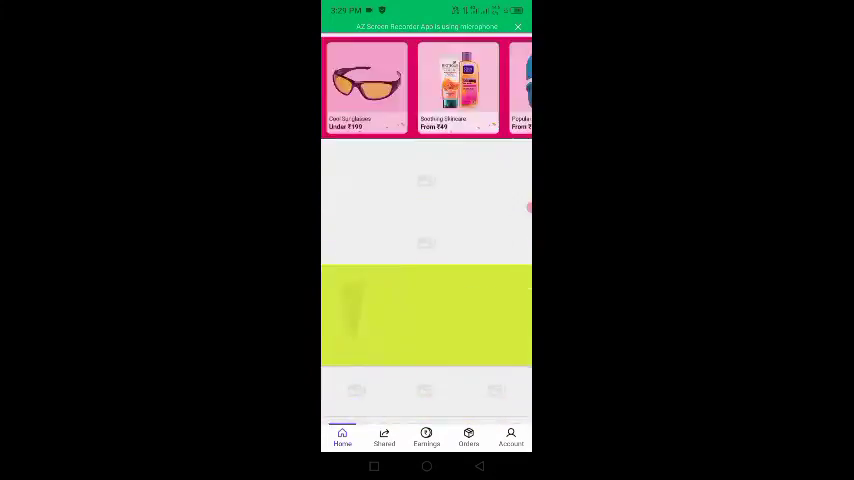
{"action": "scroll", "coordinate": [427, 300], "scroll_direction": "down", "scroll_amount": 2}
{"action": "scroll", "coordinate": [427, 300], "scroll_direction": "down", "scroll_amount": 3}
{"action": "scroll", "coordinate": [427, 300], "scroll_direction": "down", "scroll_amount": 2}
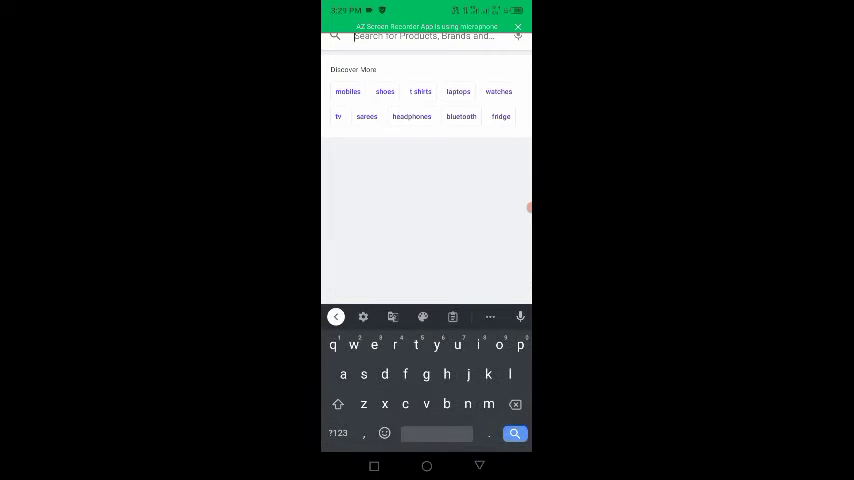
{"action": "type", "text": "printer"}
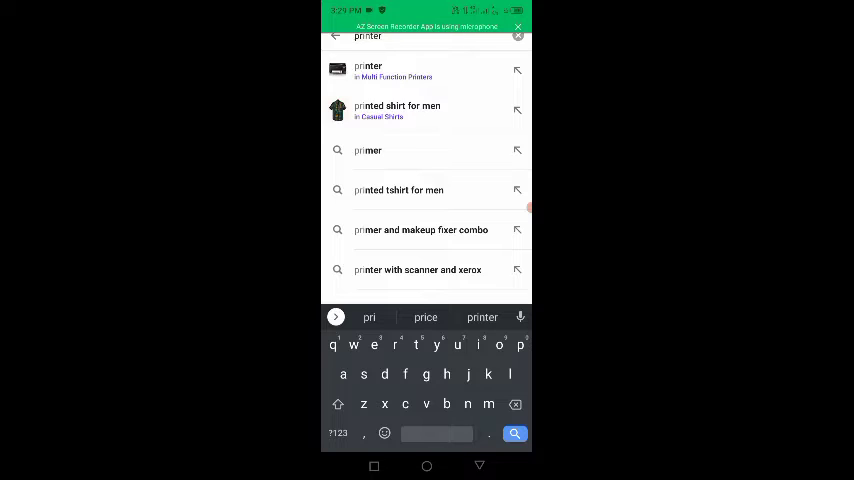
{"action": "left_click", "coordinate": [367, 70]}
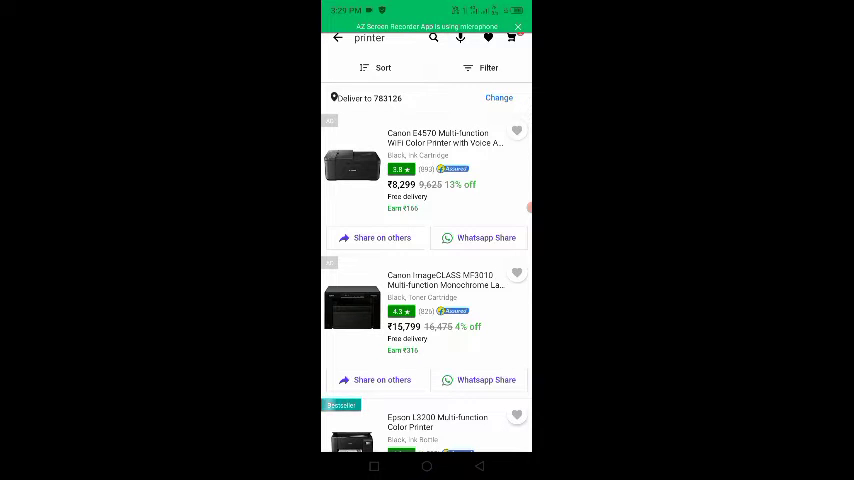
{"action": "scroll", "coordinate": [426, 250], "scroll_direction": "down", "scroll_amount": 3}
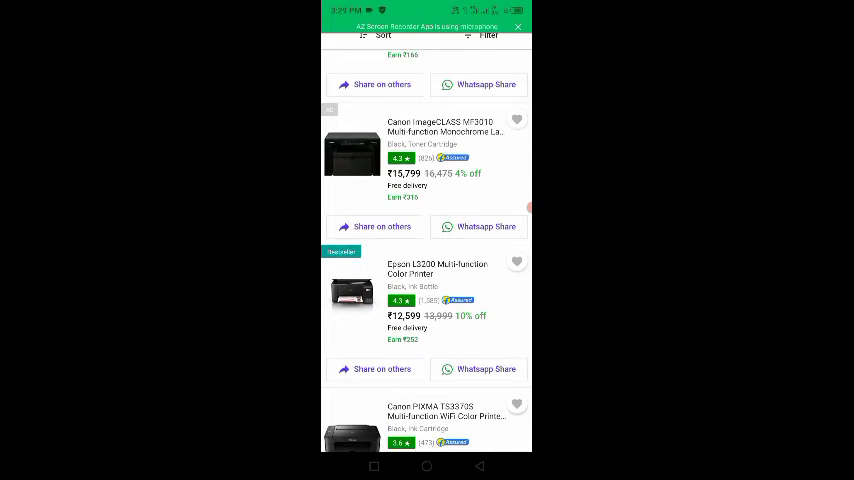
{"action": "scroll", "coordinate": [426, 250], "scroll_direction": "down", "scroll_amount": 3}
{"action": "left_click", "coordinate": [426, 36]}
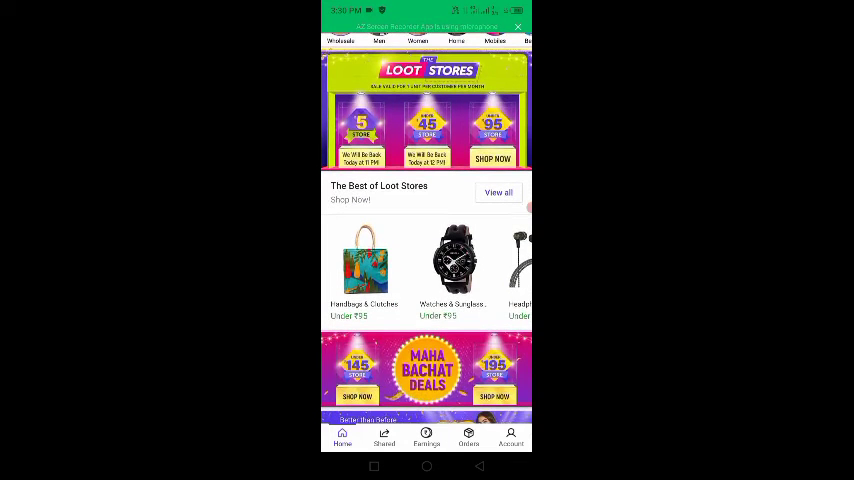
{"action": "scroll", "coordinate": [426, 250], "scroll_direction": "down", "scroll_amount": 3}
{"action": "scroll", "coordinate": [426, 250], "scroll_direction": "down", "scroll_amount": 3}
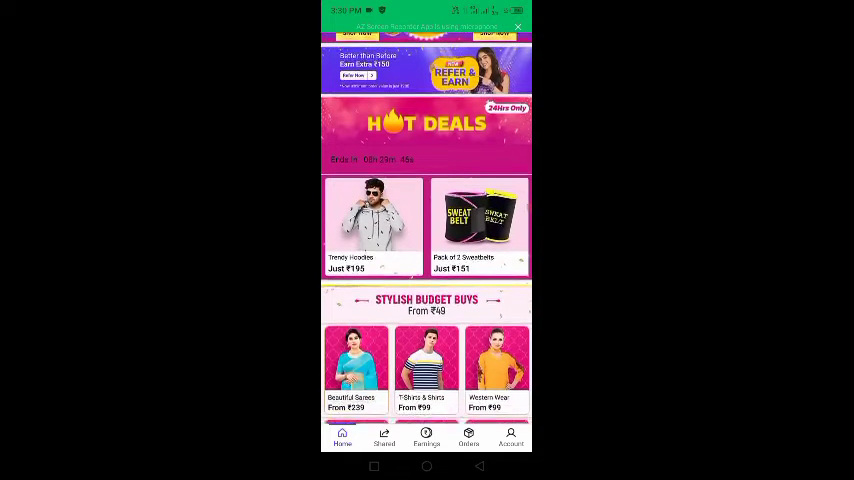
{"action": "scroll", "coordinate": [426, 250], "scroll_direction": "down", "scroll_amount": 3}
{"action": "scroll", "coordinate": [426, 250], "scroll_direction": "down", "scroll_amount": 3}
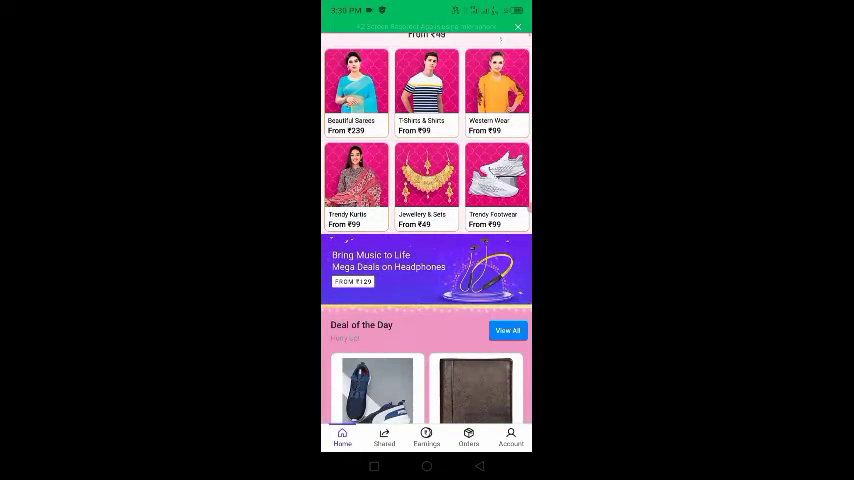
- Open the My Earnings page from the bottom navigation bar
{"action": "left_click", "coordinate": [426, 437]}
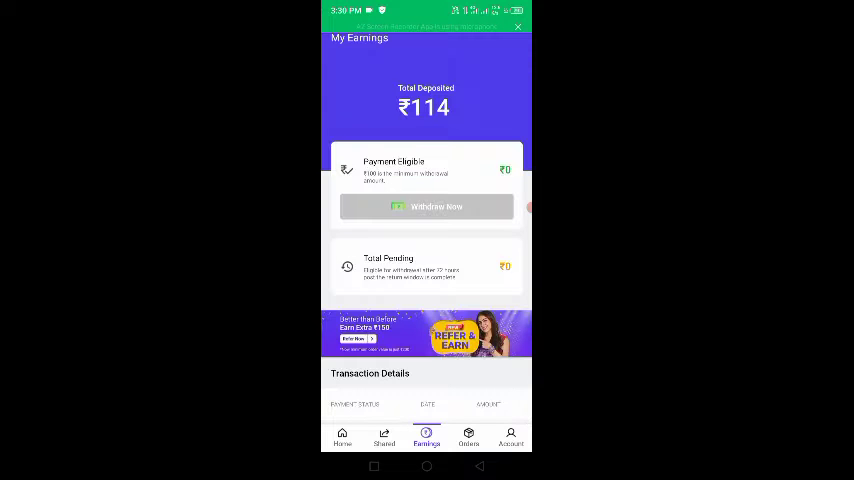
{"action": "scroll", "coordinate": [426, 250], "scroll_direction": "down", "scroll_amount": 3}
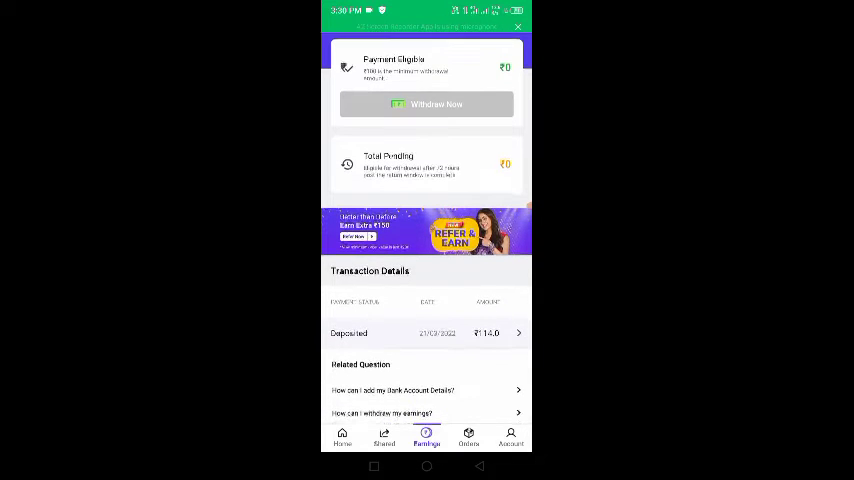
{"action": "scroll", "coordinate": [426, 250], "scroll_direction": "up", "scroll_amount": 3}
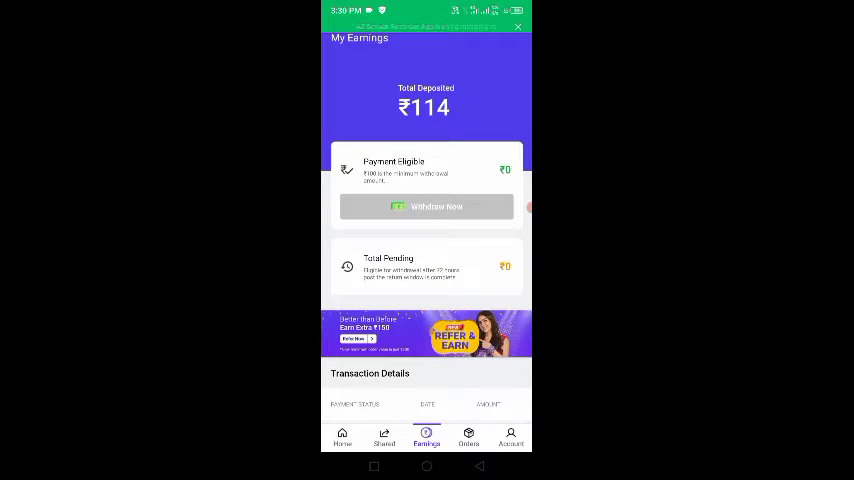
{"action": "scroll", "coordinate": [426, 250], "scroll_direction": "down", "scroll_amount": 3}
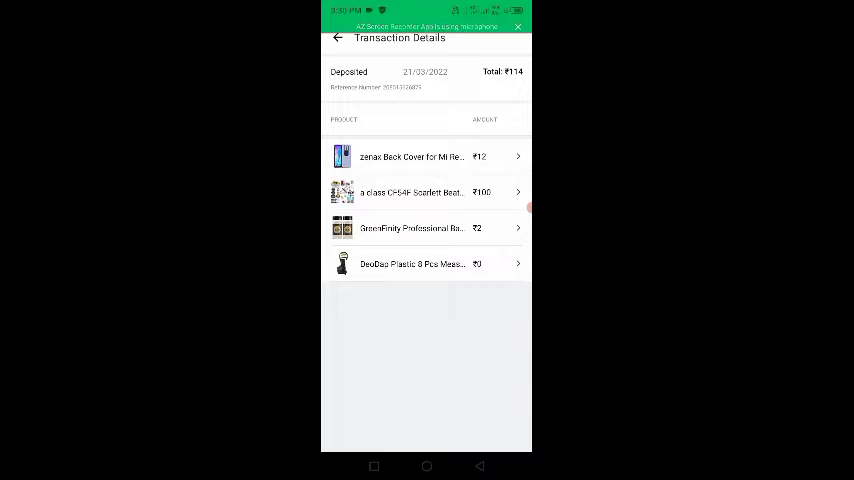
- Return to My Earnings, then go to the Account page
{"action": "left_click", "coordinate": [337, 37]}
{"action": "scroll", "coordinate": [426, 240], "scroll_direction": "down", "scroll_amount": 2}
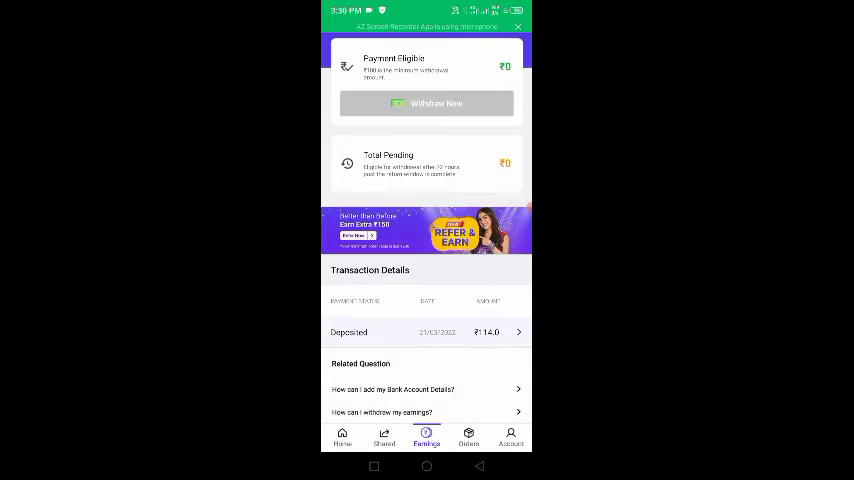
{"action": "scroll", "coordinate": [426, 240], "scroll_direction": "up", "scroll_amount": 3}
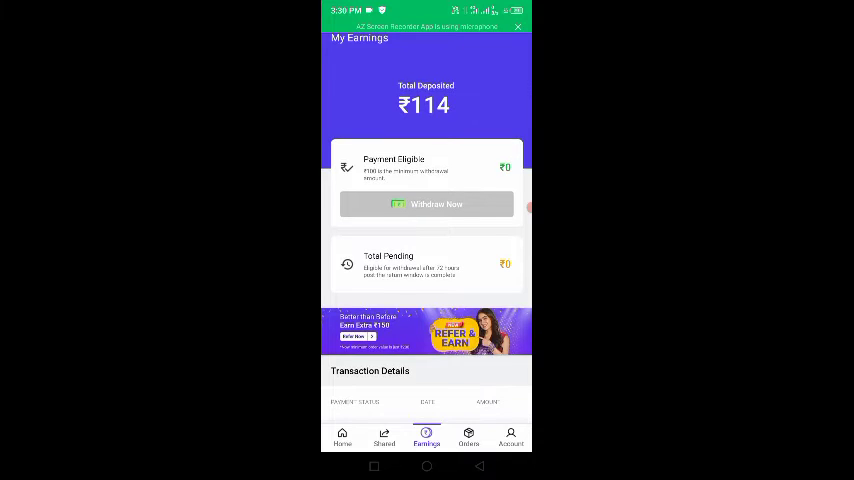
{"action": "scroll", "coordinate": [426, 240], "scroll_direction": "down", "scroll_amount": 3}
{"action": "left_click", "coordinate": [511, 437]}
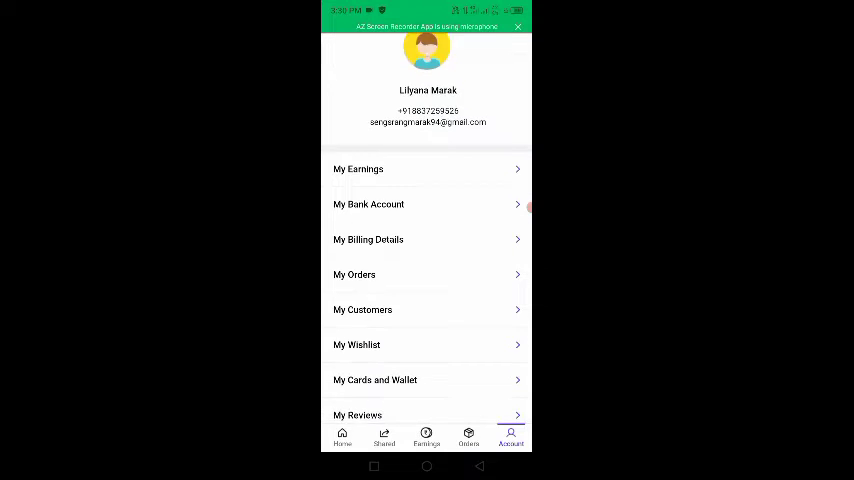
- Review the linked State Bank of India account details and return to the account list
{"action": "left_click", "coordinate": [426, 151]}
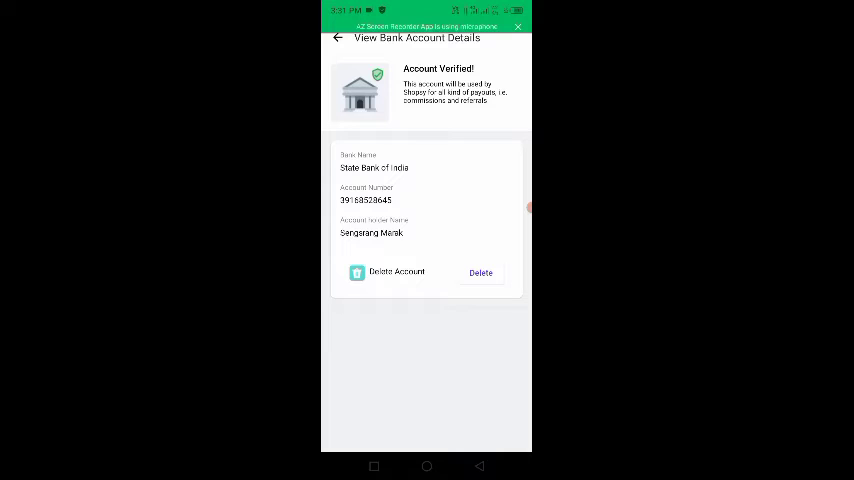
{"action": "left_click", "coordinate": [337, 37]}
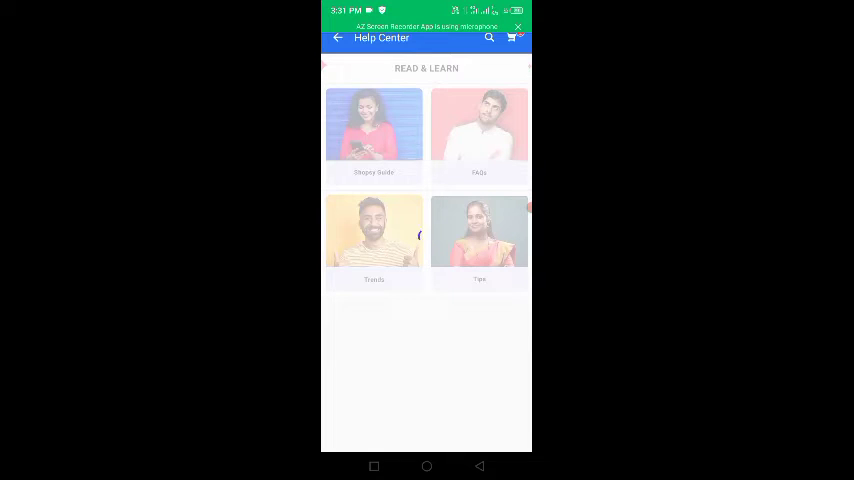
- Leave the Help Center and exit Shopsy to the phone
{"action": "left_click", "coordinate": [479, 466]}
{"action": "left_click", "coordinate": [479, 466]}
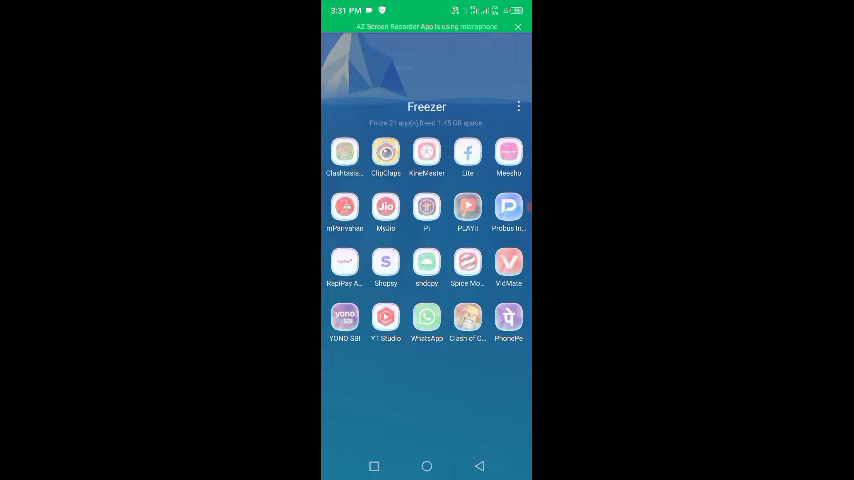
- Open and close the app list, then open the Freezer folder holding YONO SBI
{"action": "left_click", "coordinate": [480, 466]}
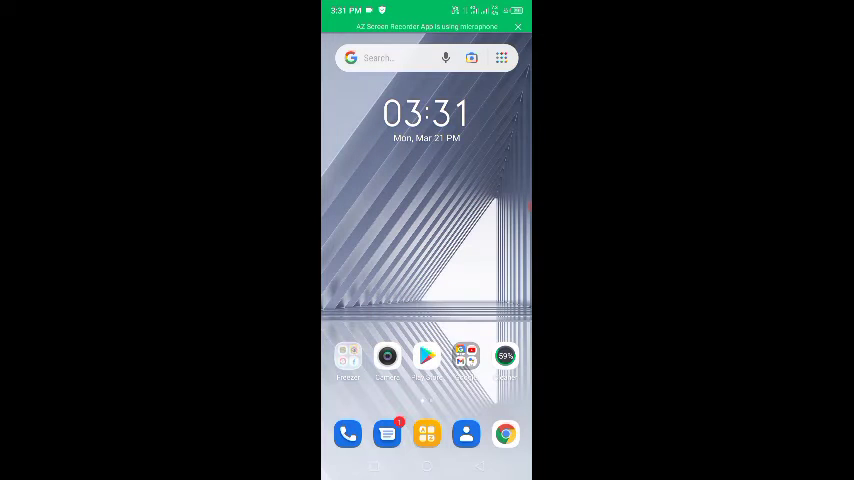
{"action": "left_click", "coordinate": [501, 57]}
{"action": "key", "text": "Escape"}
{"action": "left_click", "coordinate": [348, 356]}
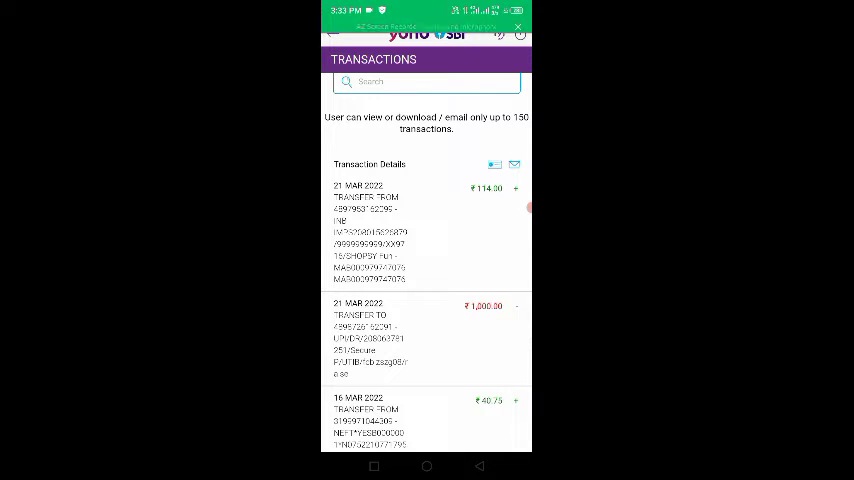
{"action": "scroll", "coordinate": [426, 300], "scroll_direction": "down", "scroll_amount": 5}
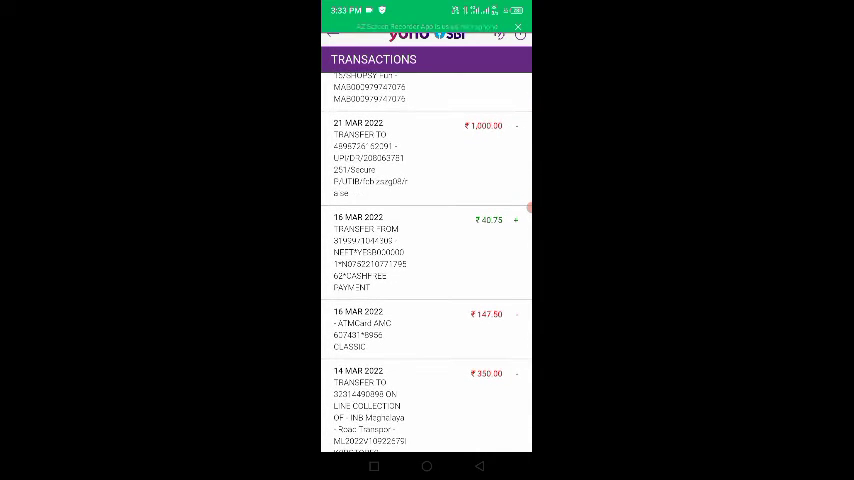
{"action": "scroll", "coordinate": [426, 300], "scroll_direction": "down", "scroll_amount": 5}
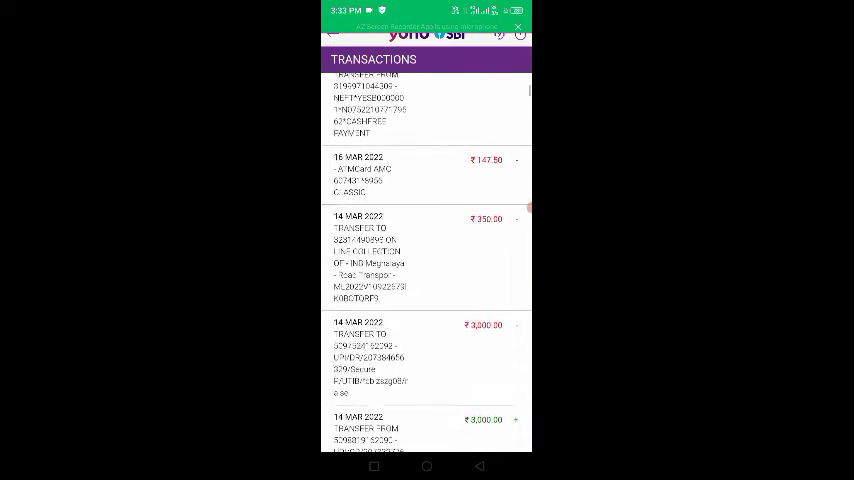
{"action": "scroll", "coordinate": [426, 260], "scroll_direction": "down", "scroll_amount": 5}
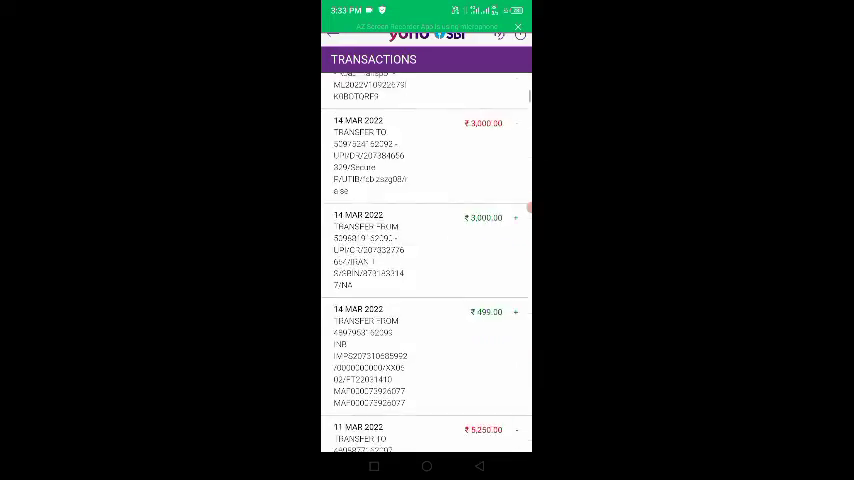
{"action": "scroll", "coordinate": [426, 260], "scroll_direction": "down", "scroll_amount": 4}
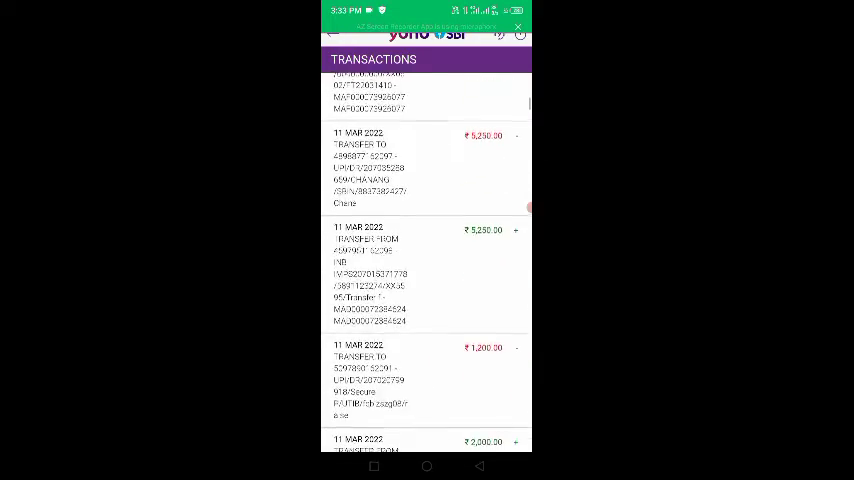
{"action": "scroll", "coordinate": [426, 260], "scroll_direction": "down", "scroll_amount": 2}
{"action": "scroll", "coordinate": [426, 260], "scroll_direction": "down", "scroll_amount": 2}
{"action": "scroll", "coordinate": [426, 260], "scroll_direction": "down", "scroll_amount": 2}
{"action": "scroll", "coordinate": [426, 260], "scroll_direction": "down", "scroll_amount": 2}
{"action": "scroll", "coordinate": [426, 260], "scroll_direction": "down", "scroll_amount": 2}
{"action": "scroll", "coordinate": [426, 260], "scroll_direction": "up", "scroll_amount": 4}
{"action": "scroll", "coordinate": [426, 260], "scroll_direction": "up", "scroll_amount": 2}
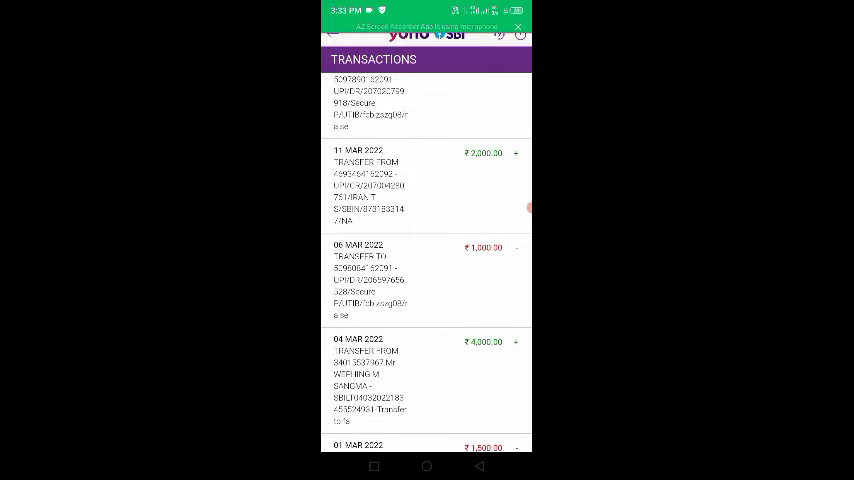
{"action": "scroll", "coordinate": [426, 260], "scroll_direction": "up", "scroll_amount": 2}
{"action": "scroll", "coordinate": [426, 260], "scroll_direction": "up", "scroll_amount": 2}
{"action": "scroll", "coordinate": [426, 260], "scroll_direction": "up", "scroll_amount": 1}
{"action": "scroll", "coordinate": [426, 260], "scroll_direction": "up", "scroll_amount": 1}
{"action": "scroll", "coordinate": [426, 260], "scroll_direction": "up", "scroll_amount": 2}
{"action": "scroll", "coordinate": [426, 260], "scroll_direction": "up", "scroll_amount": 1}
{"action": "scroll", "coordinate": [426, 260], "scroll_direction": "up", "scroll_amount": 2}
{"action": "scroll", "coordinate": [426, 260], "scroll_direction": "up", "scroll_amount": 1}
{"action": "scroll", "coordinate": [426, 260], "scroll_direction": "up", "scroll_amount": 2}
{"action": "scroll", "coordinate": [426, 260], "scroll_direction": "up", "scroll_amount": 2}
{"action": "scroll", "coordinate": [426, 260], "scroll_direction": "up", "scroll_amount": 1}
{"action": "scroll", "coordinate": [426, 260], "scroll_direction": "up", "scroll_amount": 1}
{"action": "scroll", "coordinate": [426, 260], "scroll_direction": "up", "scroll_amount": 2}
{"action": "scroll", "coordinate": [426, 260], "scroll_direction": "up", "scroll_amount": 1}
{"action": "scroll", "coordinate": [426, 260], "scroll_direction": "up", "scroll_amount": 1}
{"action": "scroll", "coordinate": [426, 260], "scroll_direction": "up", "scroll_amount": 1}
{"action": "scroll", "coordinate": [426, 260], "scroll_direction": "up", "scroll_amount": 2}
{"action": "scroll", "coordinate": [426, 260], "scroll_direction": "up", "scroll_amount": 1}
{"action": "scroll", "coordinate": [426, 260], "scroll_direction": "up", "scroll_amount": 1}
{"action": "scroll", "coordinate": [426, 260], "scroll_direction": "up", "scroll_amount": 1}
{"action": "scroll", "coordinate": [426, 260], "scroll_direction": "up", "scroll_amount": 2}
{"action": "scroll", "coordinate": [426, 260], "scroll_direction": "up", "scroll_amount": 2}
{"action": "scroll", "coordinate": [426, 260], "scroll_direction": "up", "scroll_amount": 1}
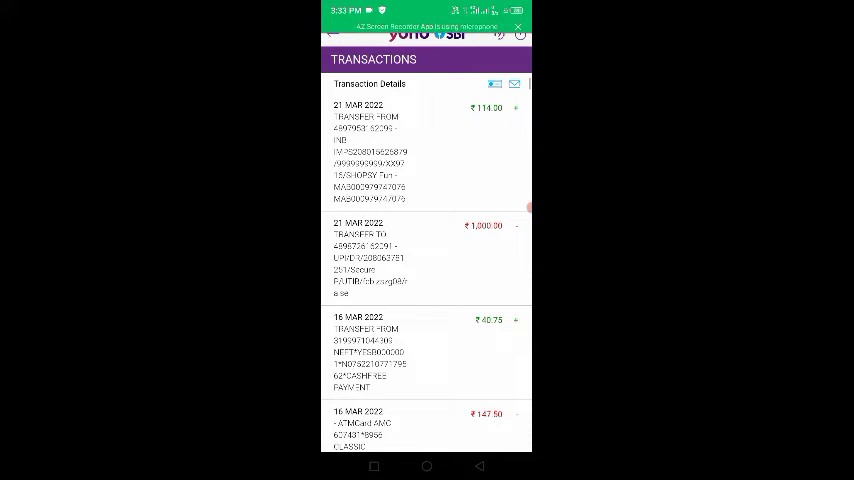
- Exit YONO SBI by confirming YES, then relaunch Shopsy from the Freezer folder
{"action": "key", "text": "Escape"}
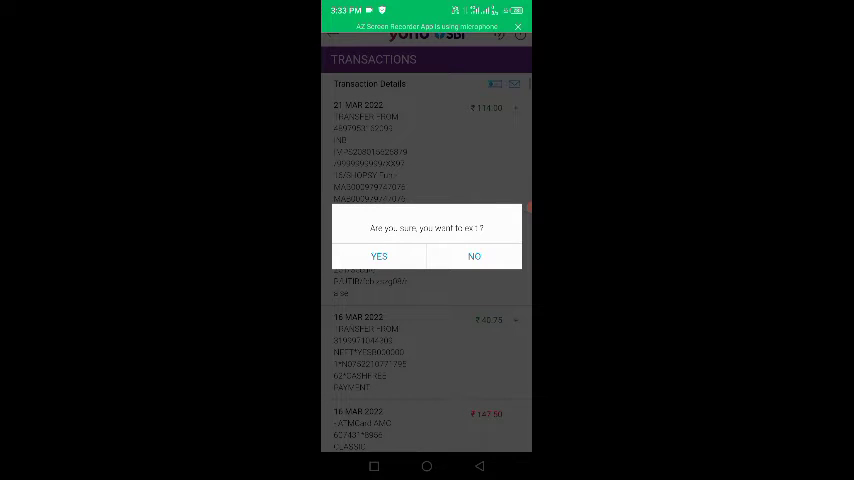
{"action": "left_click", "coordinate": [378, 256]}
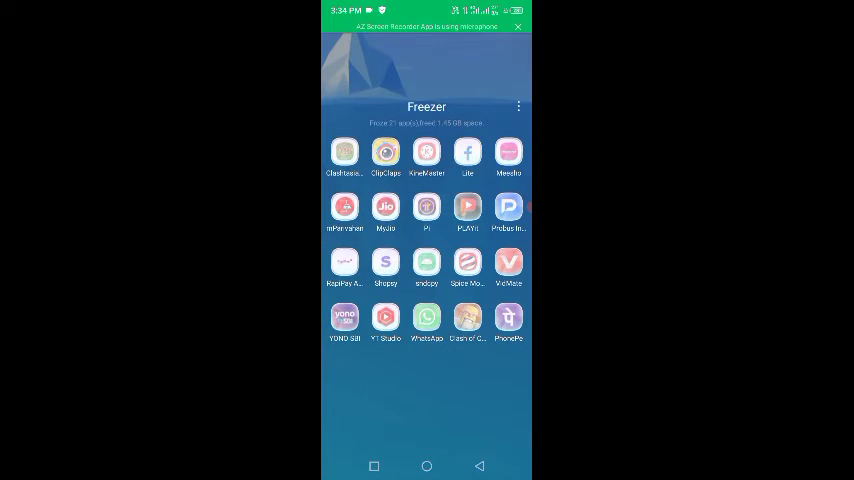
{"action": "left_click", "coordinate": [385, 263]}
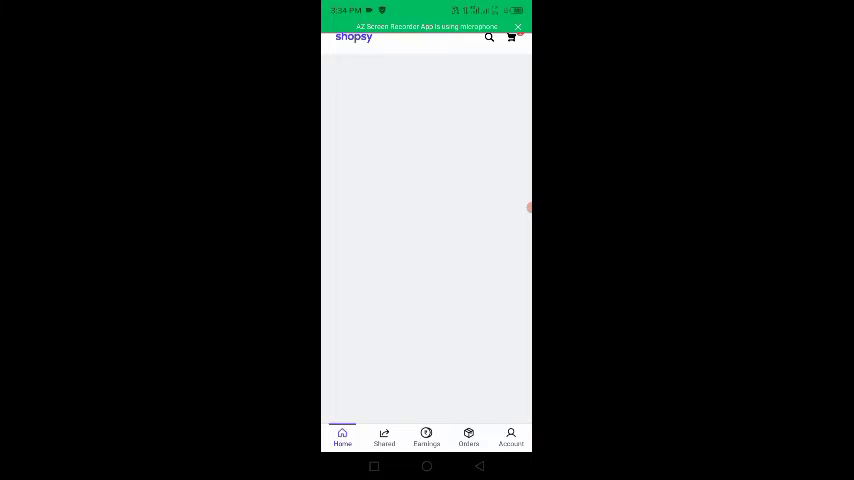
- View the four-product breakdown of the ₹114 deposit, then return to Earnings
{"action": "left_click", "coordinate": [426, 437]}
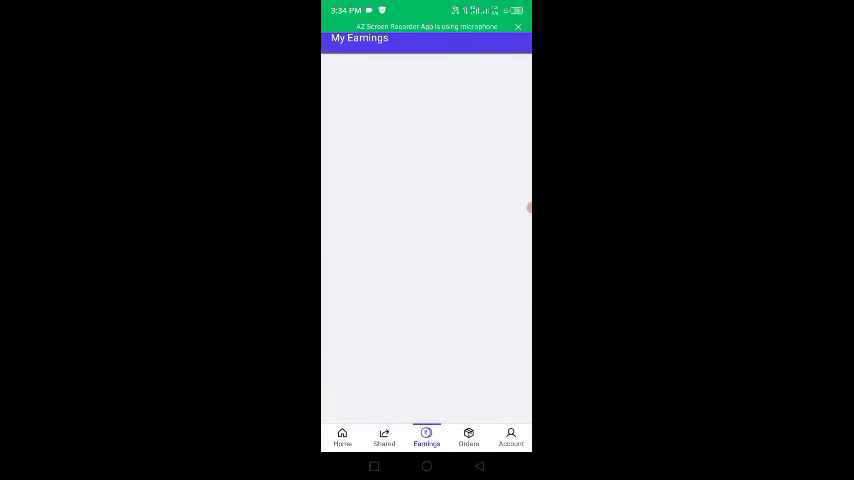
{"action": "scroll", "coordinate": [426, 300], "scroll_direction": "down", "scroll_amount": 3}
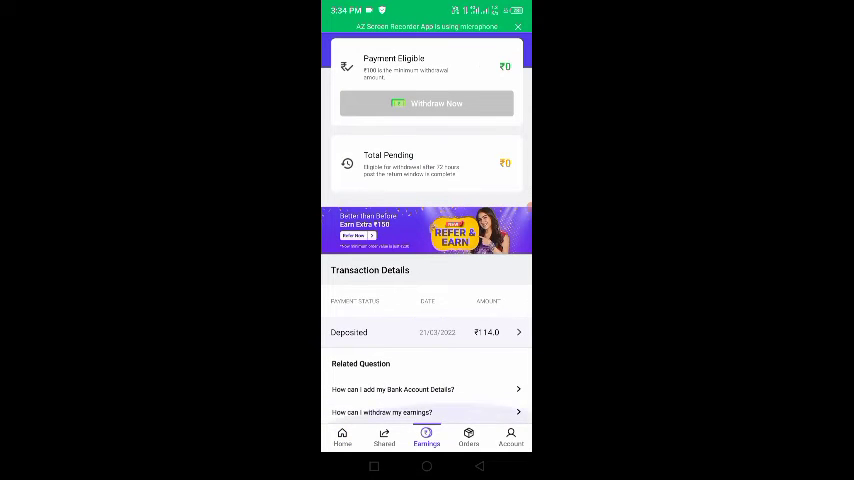
{"action": "left_click", "coordinate": [426, 330]}
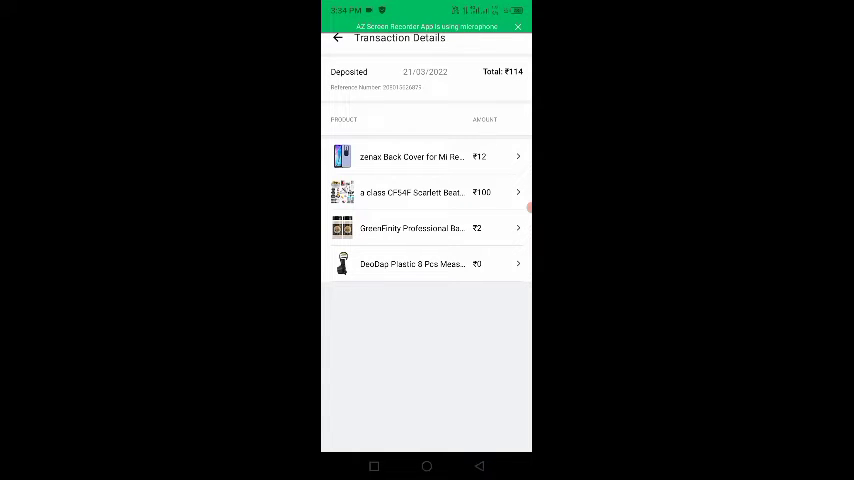
{"action": "left_click", "coordinate": [337, 37]}
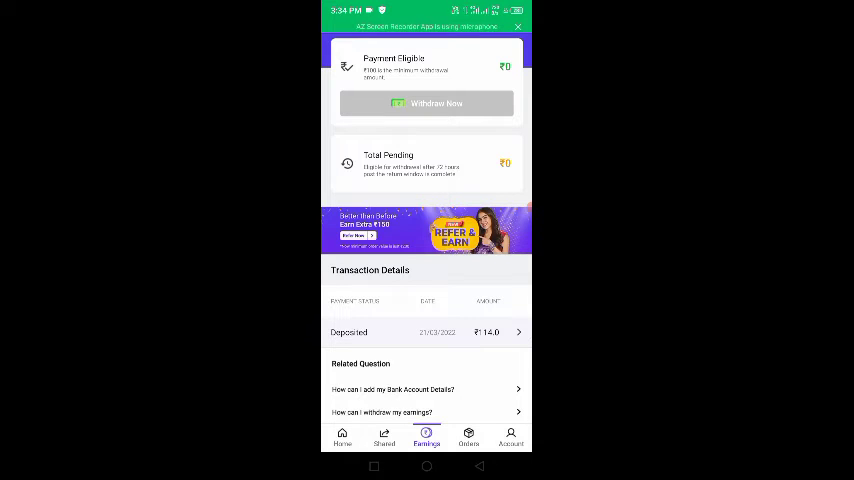
{"action": "scroll", "coordinate": [426, 250], "scroll_direction": "up", "scroll_amount": 3}
{"action": "scroll", "coordinate": [426, 250], "scroll_direction": "down", "scroll_amount": 3}
{"action": "scroll", "coordinate": [426, 250], "scroll_direction": "up", "scroll_amount": 3}
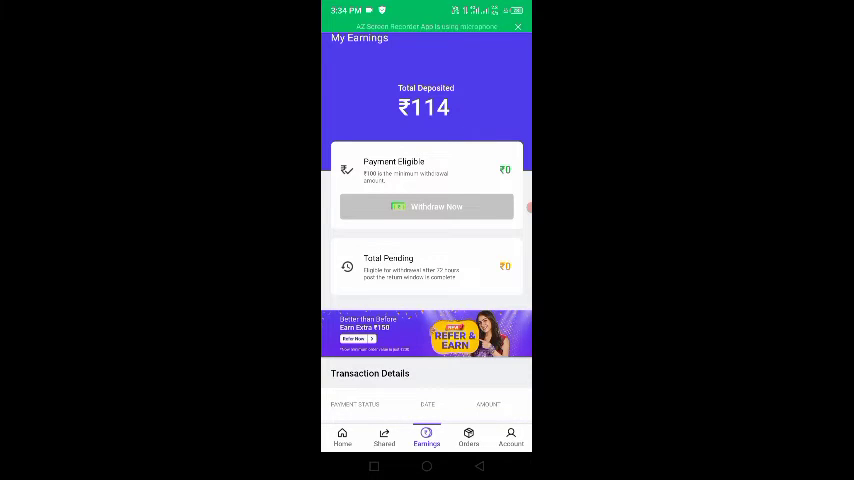
- Scroll the My Earnings page through Transaction Details and back up
{"action": "left_click_drag", "start_coordinate": [426, 5], "coordinate": [426, 250]}
{"action": "left_click_drag", "start_coordinate": [426, 300], "coordinate": [426, 20]}
{"action": "scroll", "coordinate": [426, 250], "scroll_direction": "down", "scroll_amount": 3}
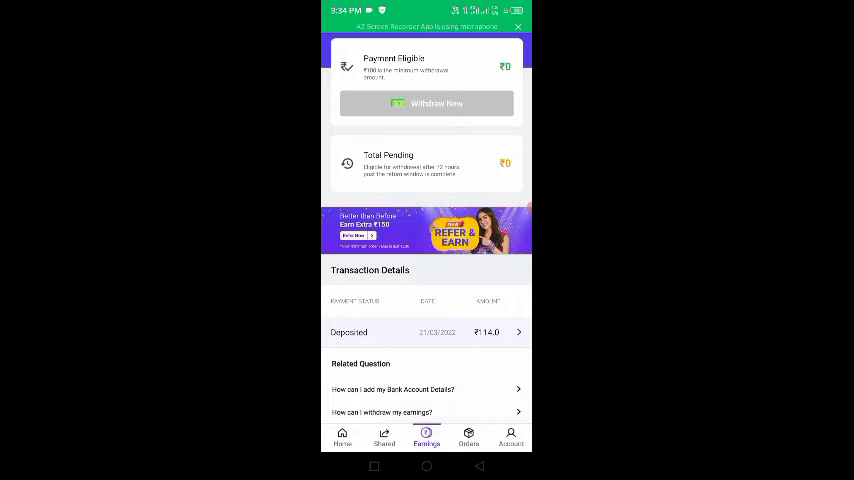
{"action": "scroll", "coordinate": [426, 250], "scroll_direction": "up", "scroll_amount": 3}
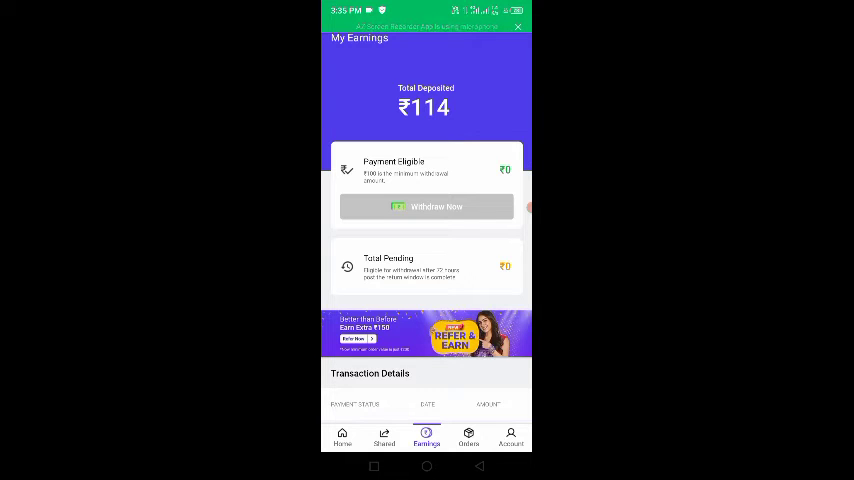
{"action": "scroll", "coordinate": [426, 250], "scroll_direction": "down", "scroll_amount": 3}
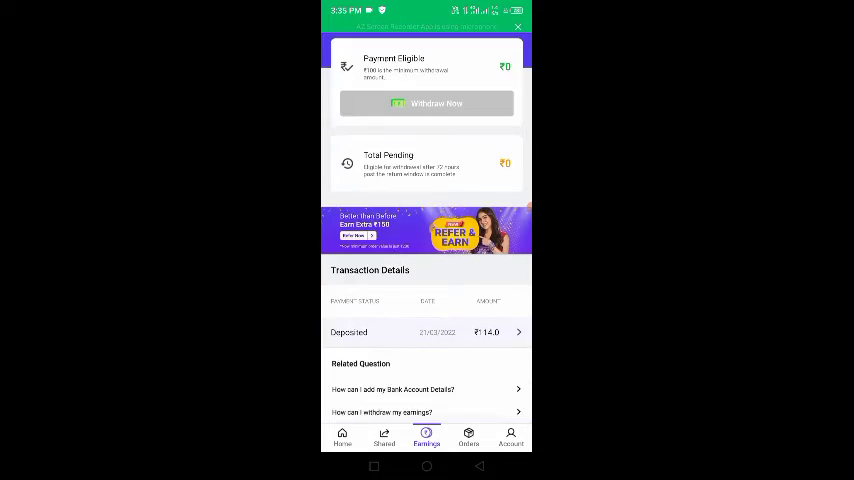
{"action": "scroll", "coordinate": [426, 250], "scroll_direction": "up", "scroll_amount": 3}
{"action": "left_click", "coordinate": [342, 437]}
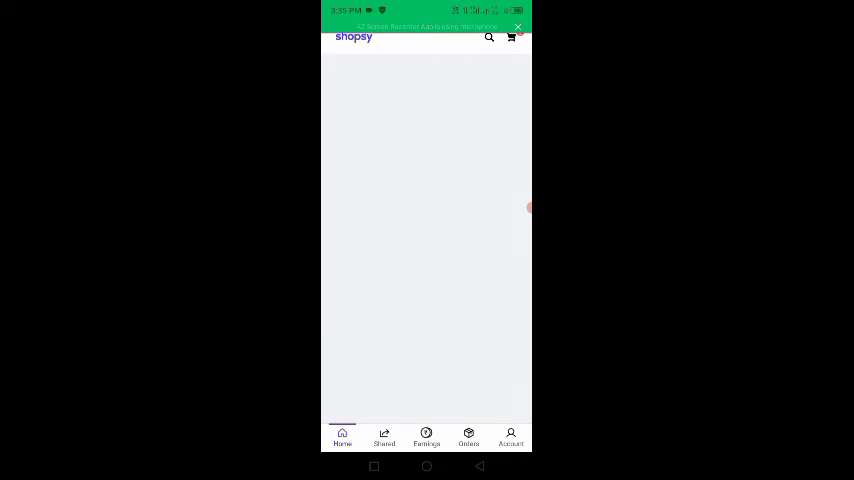
{"action": "scroll", "coordinate": [426, 250], "scroll_direction": "down", "scroll_amount": 4}
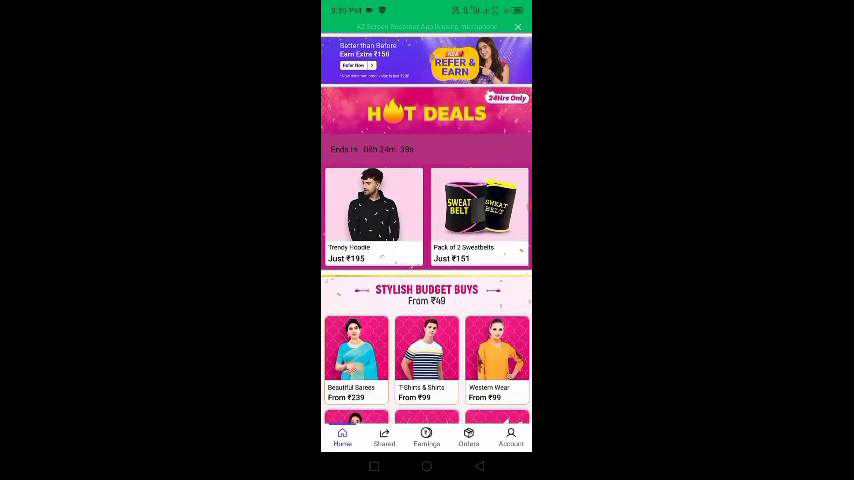
{"action": "scroll", "coordinate": [426, 250], "scroll_direction": "down", "scroll_amount": 5}
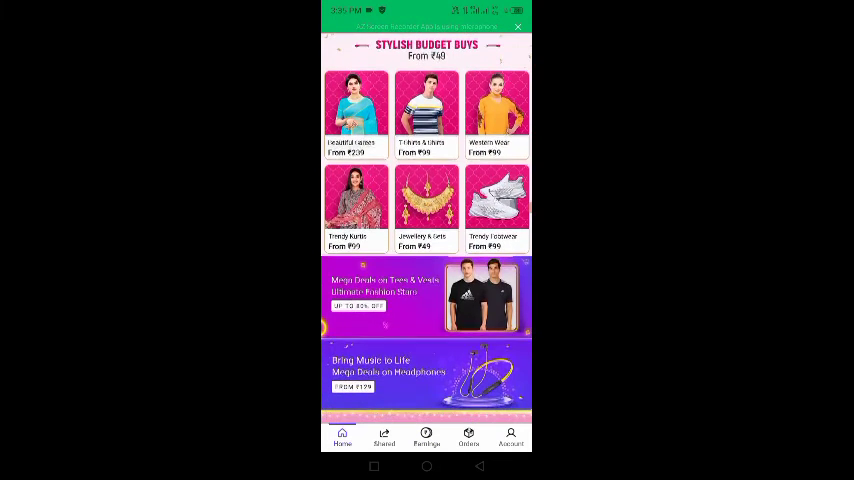
{"action": "scroll", "coordinate": [426, 250], "scroll_direction": "down", "scroll_amount": 5}
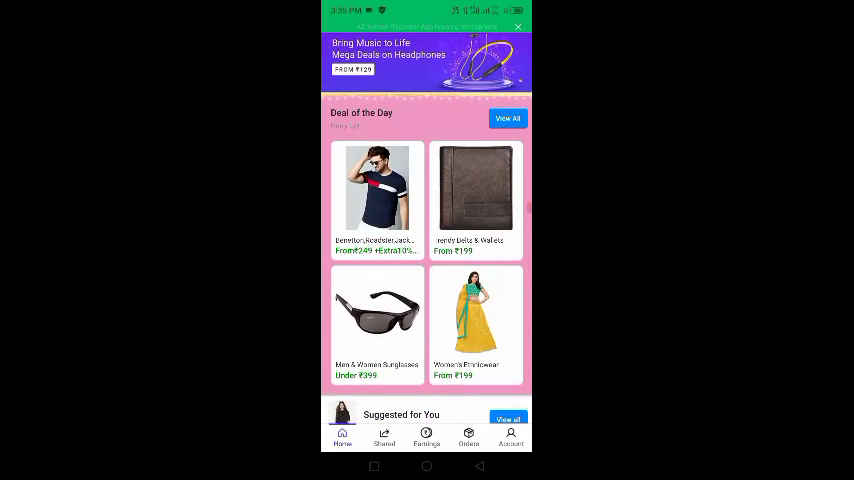
{"action": "scroll", "coordinate": [426, 250], "scroll_direction": "up", "scroll_amount": 8}
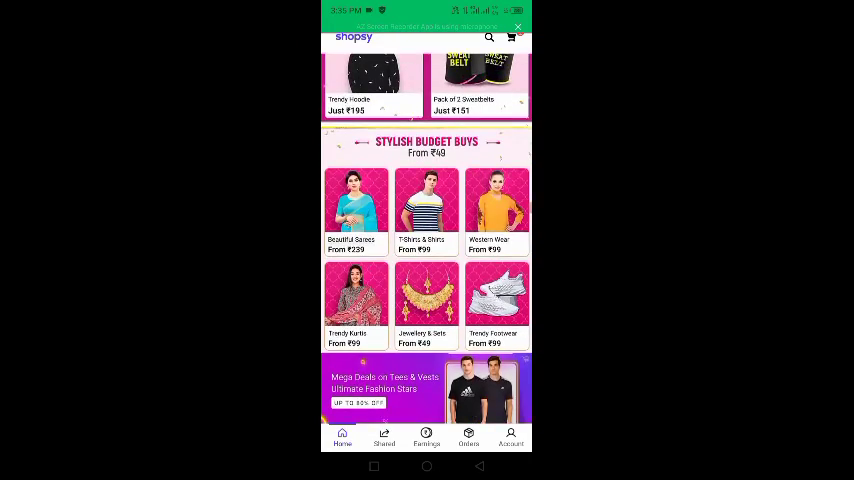
{"action": "scroll", "coordinate": [426, 250], "scroll_direction": "up", "scroll_amount": 5}
{"action": "scroll", "coordinate": [426, 250], "scroll_direction": "down", "scroll_amount": 6}
{"action": "scroll", "coordinate": [426, 250], "scroll_direction": "down", "scroll_amount": 5}
{"action": "scroll", "coordinate": [426, 250], "scroll_direction": "down", "scroll_amount": 5}
{"action": "scroll", "coordinate": [426, 250], "scroll_direction": "down", "scroll_amount": 5}
{"action": "scroll", "coordinate": [426, 250], "scroll_direction": "down", "scroll_amount": 5}
{"action": "scroll", "coordinate": [426, 250], "scroll_direction": "down", "scroll_amount": 5}
{"action": "scroll", "coordinate": [426, 250], "scroll_direction": "down", "scroll_amount": 3}
{"action": "scroll", "coordinate": [426, 250], "scroll_direction": "up", "scroll_amount": 6}
{"action": "scroll", "coordinate": [426, 250], "scroll_direction": "up", "scroll_amount": 5}
{"action": "scroll", "coordinate": [426, 250], "scroll_direction": "up", "scroll_amount": 3}
{"action": "scroll", "coordinate": [426, 250], "scroll_direction": "up", "scroll_amount": 6}
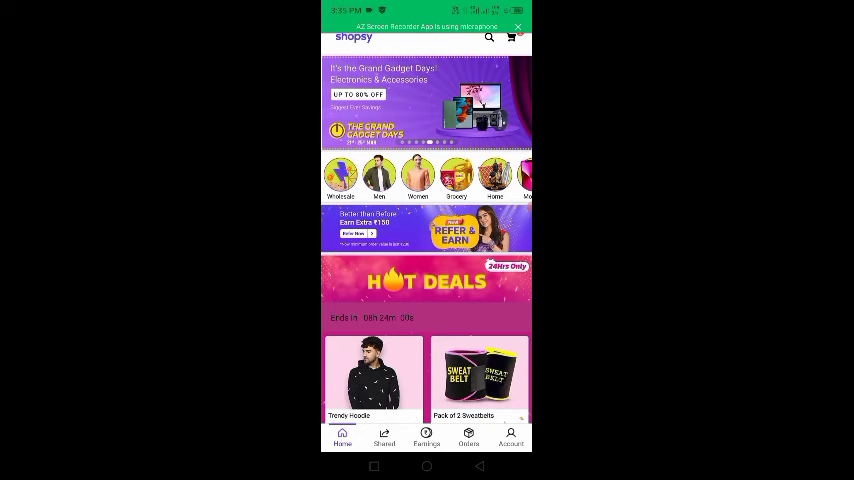
{"action": "left_click", "coordinate": [527, 207]}
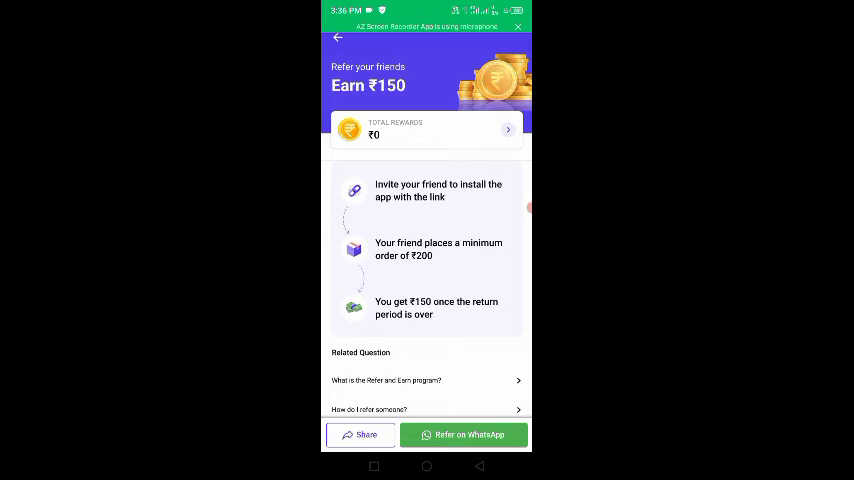
{"action": "scroll", "coordinate": [426, 300], "scroll_direction": "down", "scroll_amount": 2}
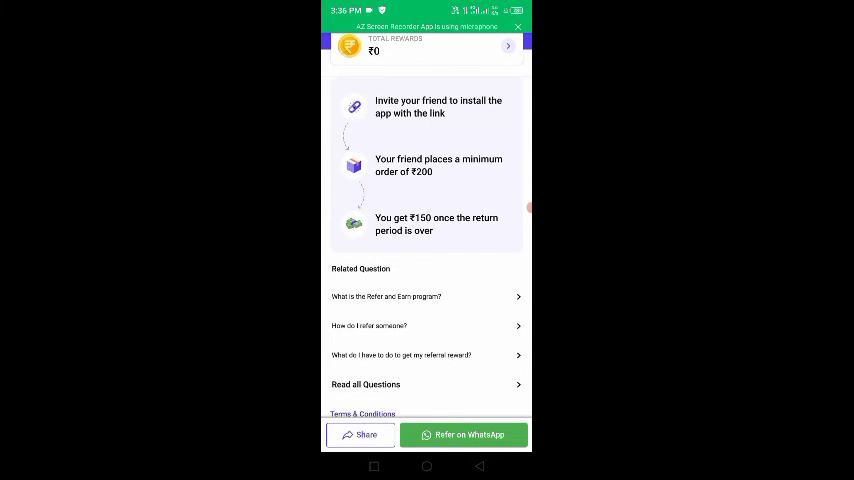
{"action": "scroll", "coordinate": [426, 250], "scroll_direction": "down", "scroll_amount": 1}
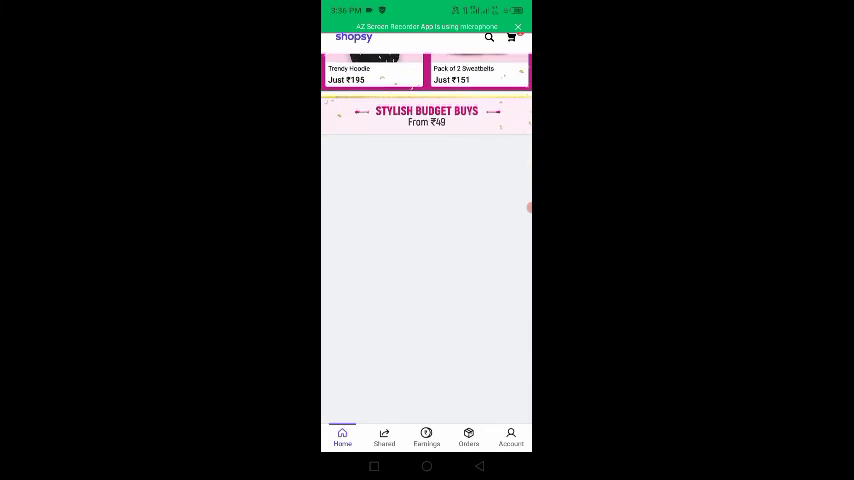
{"action": "scroll", "coordinate": [426, 300], "scroll_direction": "up", "scroll_amount": 5}
{"action": "scroll", "coordinate": [426, 300], "scroll_direction": "down", "scroll_amount": 5}
{"action": "scroll", "coordinate": [426, 300], "scroll_direction": "down", "scroll_amount": 5}
{"action": "scroll", "coordinate": [426, 240], "scroll_direction": "up", "scroll_amount": 5}
{"action": "scroll", "coordinate": [426, 240], "scroll_direction": "up", "scroll_amount": 5}
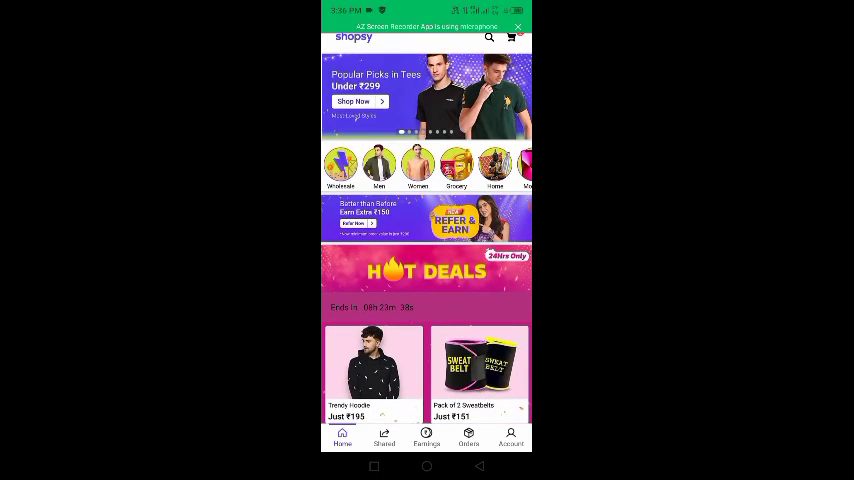
{"action": "scroll", "coordinate": [426, 300], "scroll_direction": "down", "scroll_amount": 5}
{"action": "scroll", "coordinate": [426, 300], "scroll_direction": "down", "scroll_amount": 3}
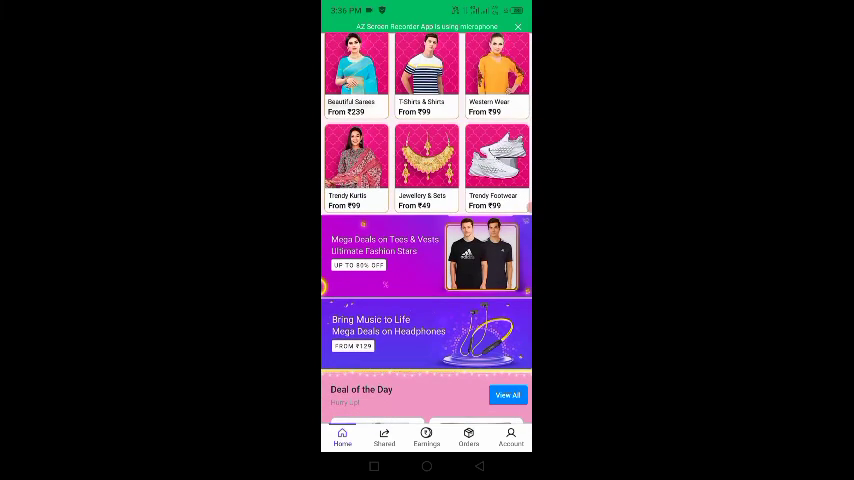
{"action": "scroll", "coordinate": [426, 300], "scroll_direction": "down", "scroll_amount": 5}
{"action": "scroll", "coordinate": [426, 300], "scroll_direction": "down", "scroll_amount": 2}
{"action": "scroll", "coordinate": [426, 300], "scroll_direction": "down", "scroll_amount": 5}
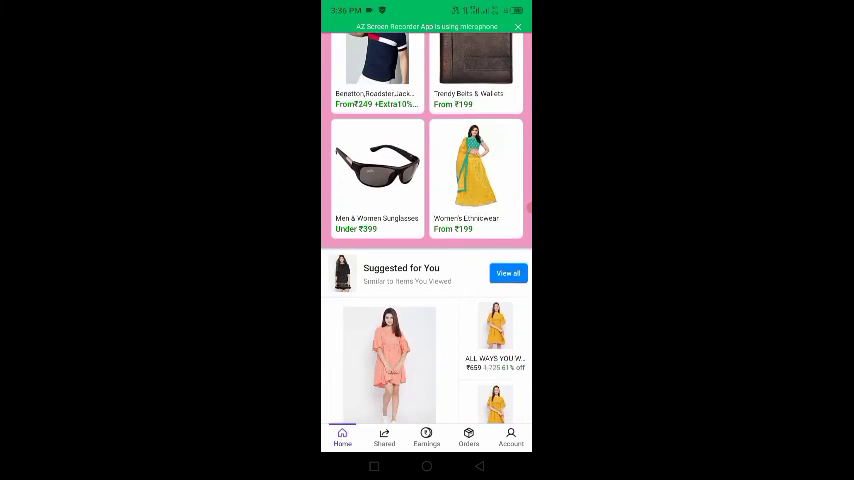
{"action": "scroll", "coordinate": [426, 300], "scroll_direction": "down", "scroll_amount": 4}
{"action": "scroll", "coordinate": [426, 300], "scroll_direction": "down", "scroll_amount": 3}
{"action": "scroll", "coordinate": [426, 300], "scroll_direction": "up", "scroll_amount": 8}
{"action": "scroll", "coordinate": [426, 300], "scroll_direction": "up", "scroll_amount": 4}
{"action": "scroll", "coordinate": [426, 300], "scroll_direction": "up", "scroll_amount": 5}
{"action": "scroll", "coordinate": [426, 300], "scroll_direction": "up", "scroll_amount": 3}
{"action": "scroll", "coordinate": [426, 300], "scroll_direction": "up", "scroll_amount": 4}
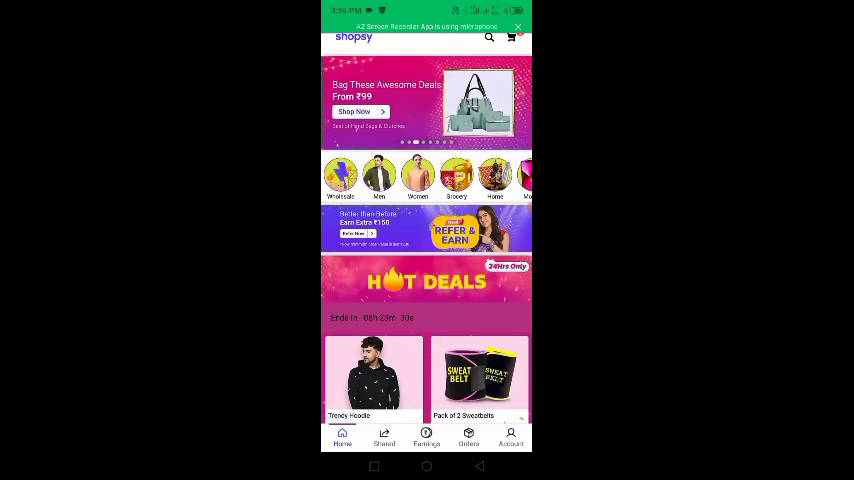
{"action": "scroll", "coordinate": [426, 300], "scroll_direction": "down", "scroll_amount": 4}
{"action": "scroll", "coordinate": [426, 300], "scroll_direction": "down", "scroll_amount": 3}
{"action": "scroll", "coordinate": [426, 300], "scroll_direction": "down", "scroll_amount": 4}
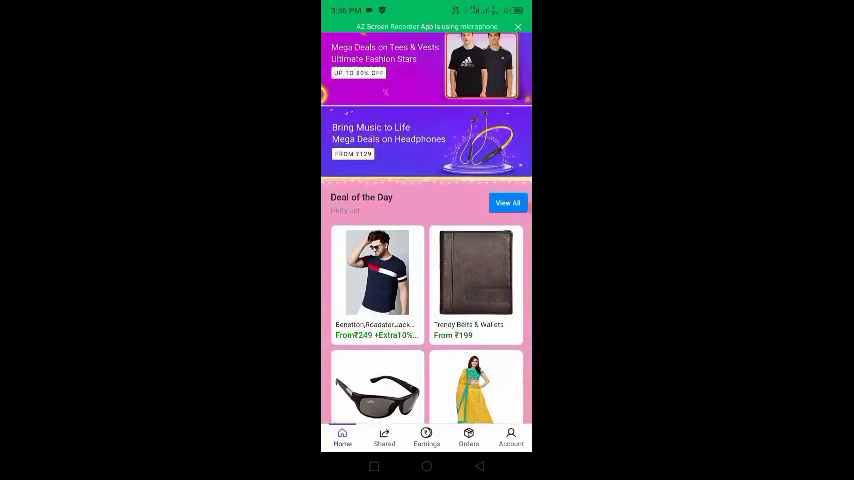
{"action": "scroll", "coordinate": [426, 300], "scroll_direction": "down", "scroll_amount": 4}
{"action": "scroll", "coordinate": [426, 300], "scroll_direction": "down", "scroll_amount": 2}
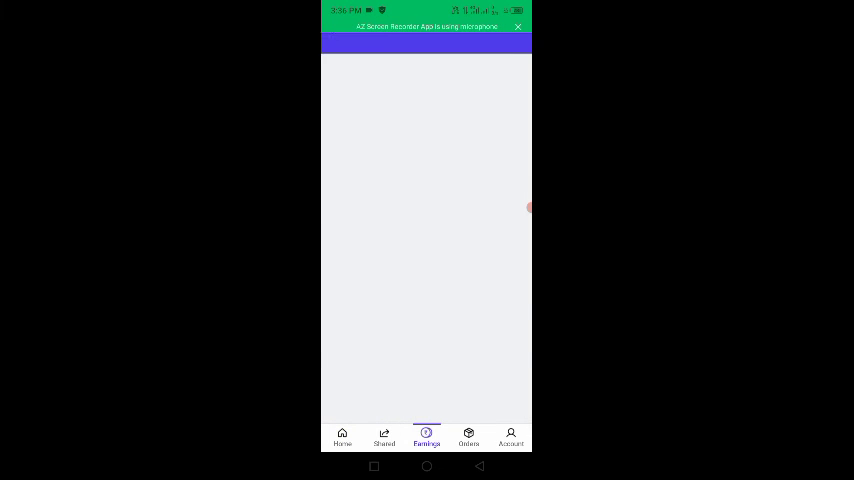
{"action": "scroll", "coordinate": [426, 250], "scroll_direction": "down", "scroll_amount": 3}
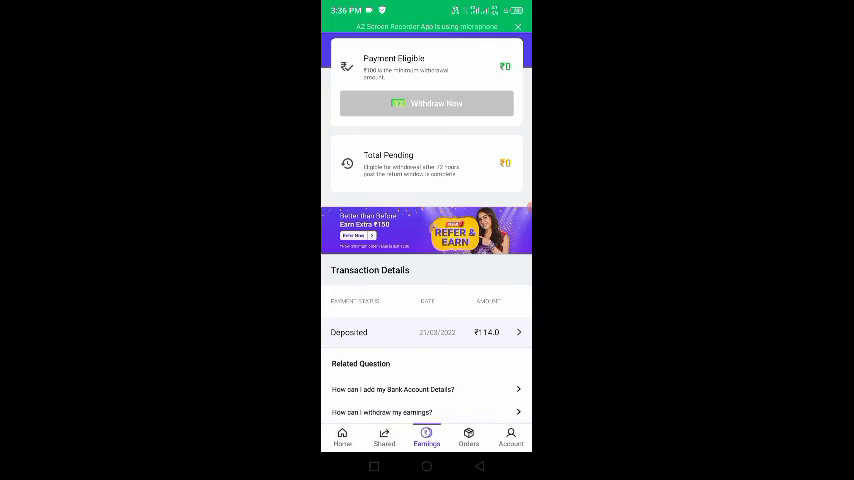
- Review the ₹114 deposit's breakdown and the DeoDap measuring cups order details, then return
{"action": "left_click", "coordinate": [426, 331]}
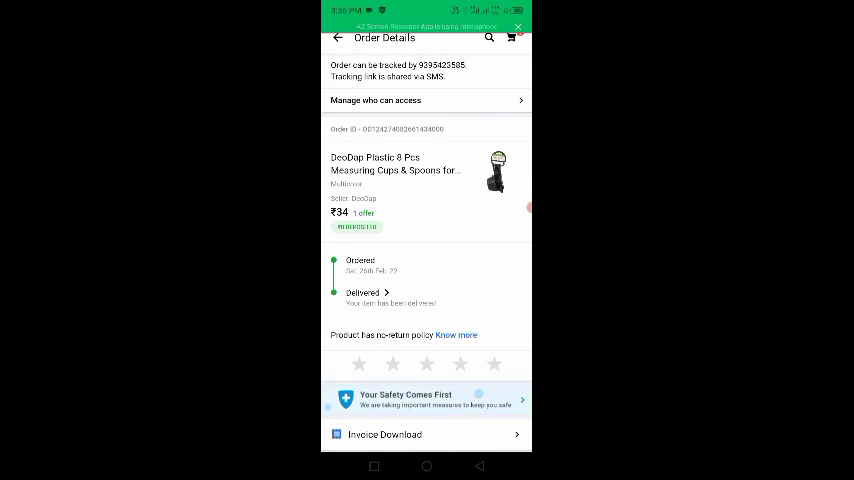
{"action": "scroll", "coordinate": [426, 250], "scroll_direction": "down", "scroll_amount": 3}
{"action": "scroll", "coordinate": [426, 250], "scroll_direction": "up", "scroll_amount": 3}
{"action": "scroll", "coordinate": [426, 250], "scroll_direction": "down", "scroll_amount": 2}
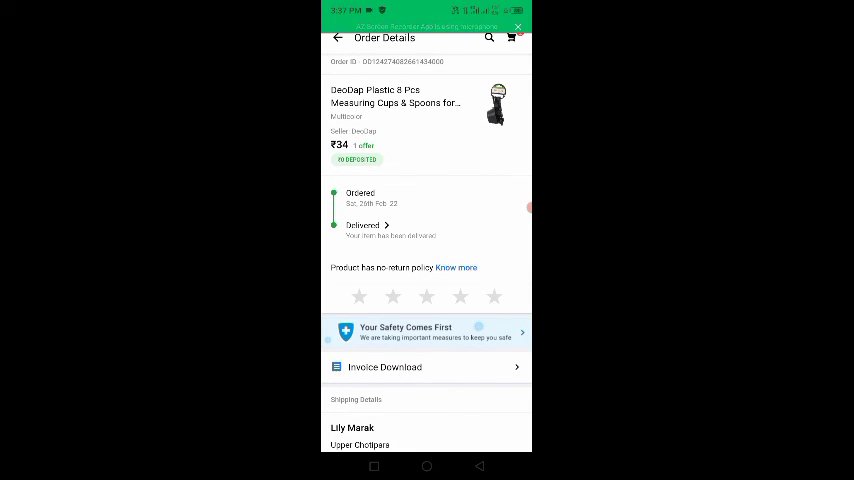
{"action": "scroll", "coordinate": [426, 250], "scroll_direction": "down", "scroll_amount": 2}
{"action": "scroll", "coordinate": [426, 250], "scroll_direction": "up", "scroll_amount": 4}
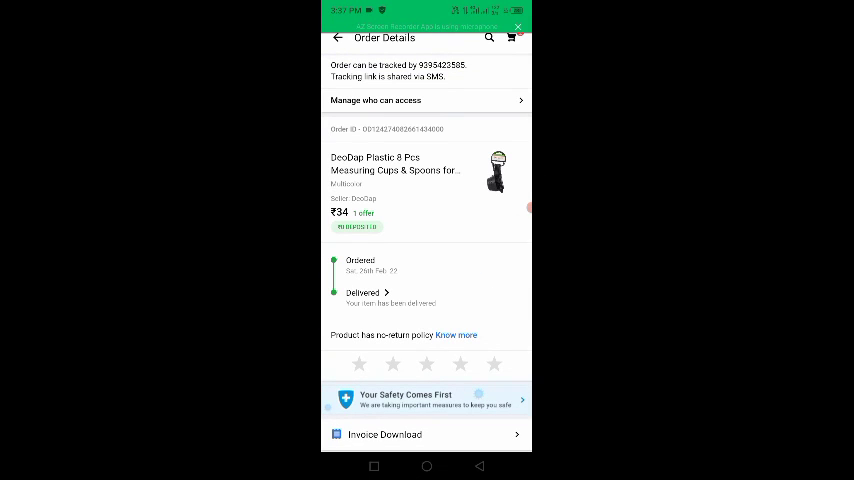
{"action": "left_click", "coordinate": [357, 226]}
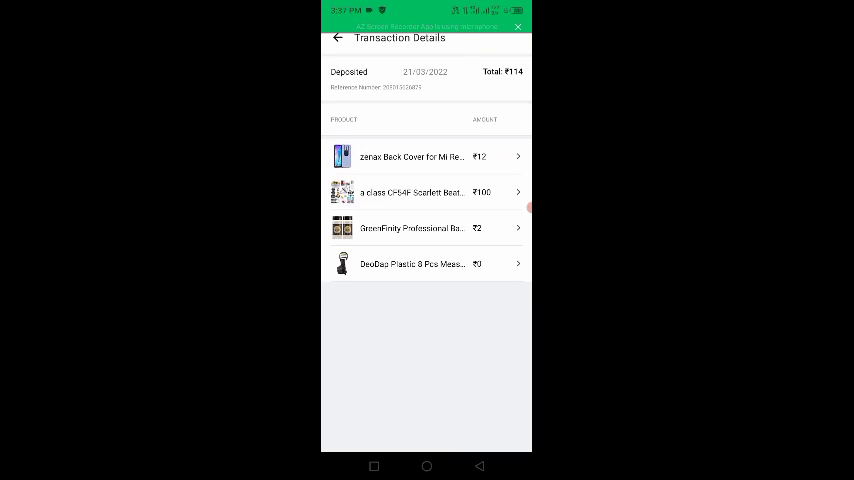